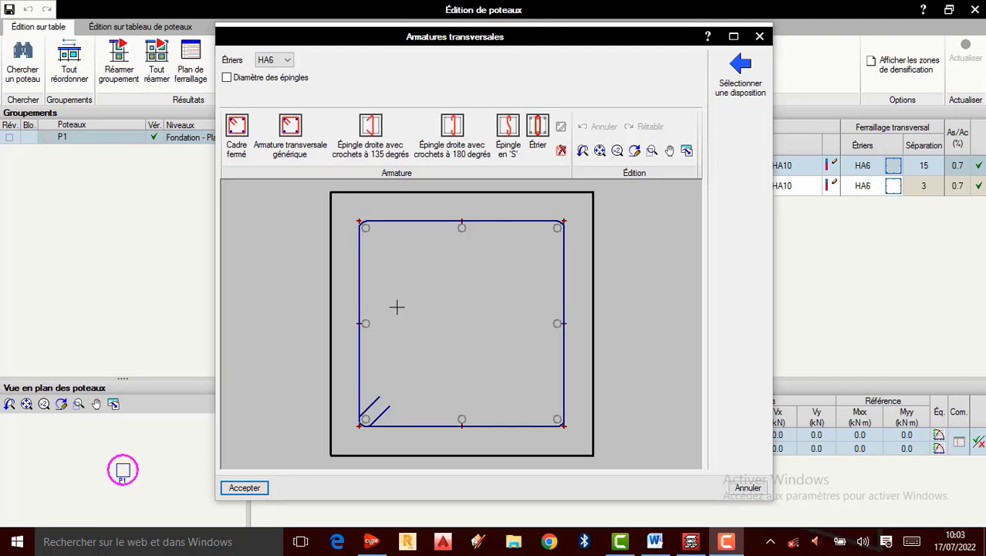
# Close the transverse reinforcement dialog without changes and exit the column editor, confirming the exit
pyautogui.click(760, 37)
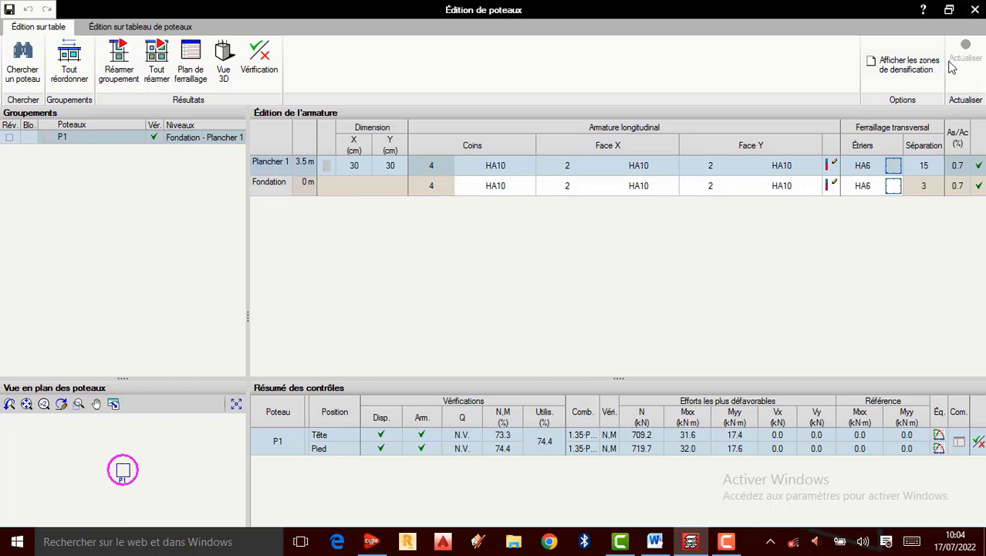
pyautogui.click(976, 11)
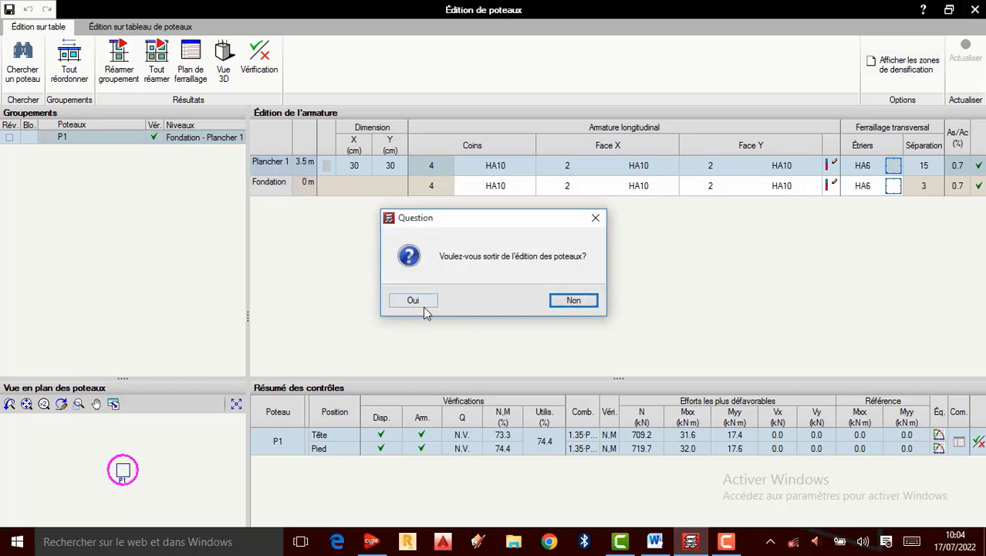
pyautogui.click(421, 302)
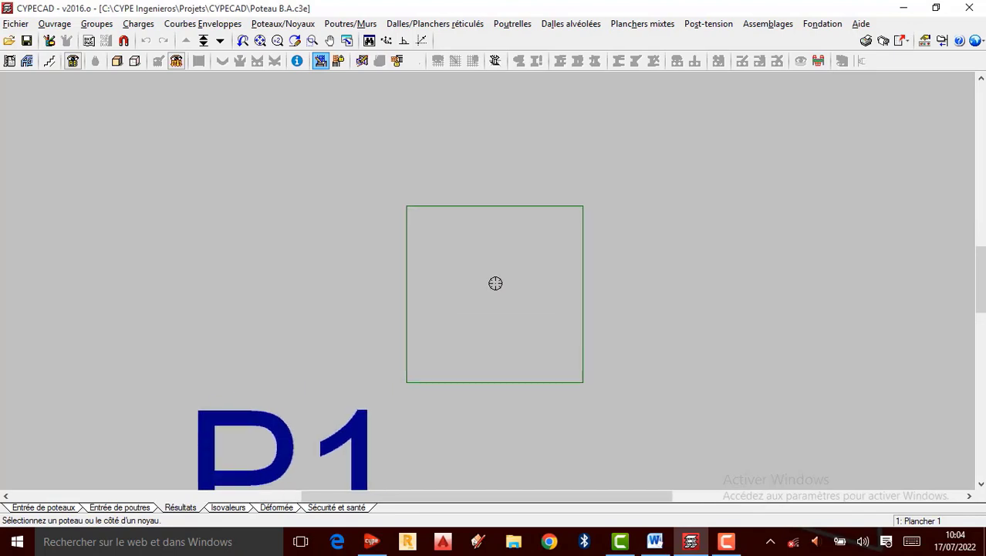
pyautogui.scroll(-1, 545, 279)
pyautogui.scroll(1, 506, 284)
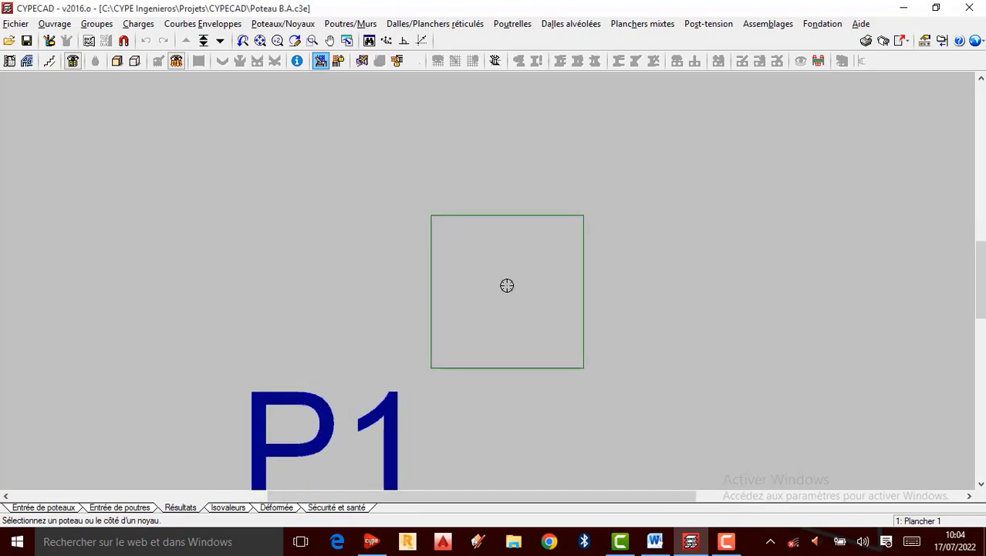
pyautogui.scroll(2, 507, 285)
pyautogui.scroll(-1, 474, 218)
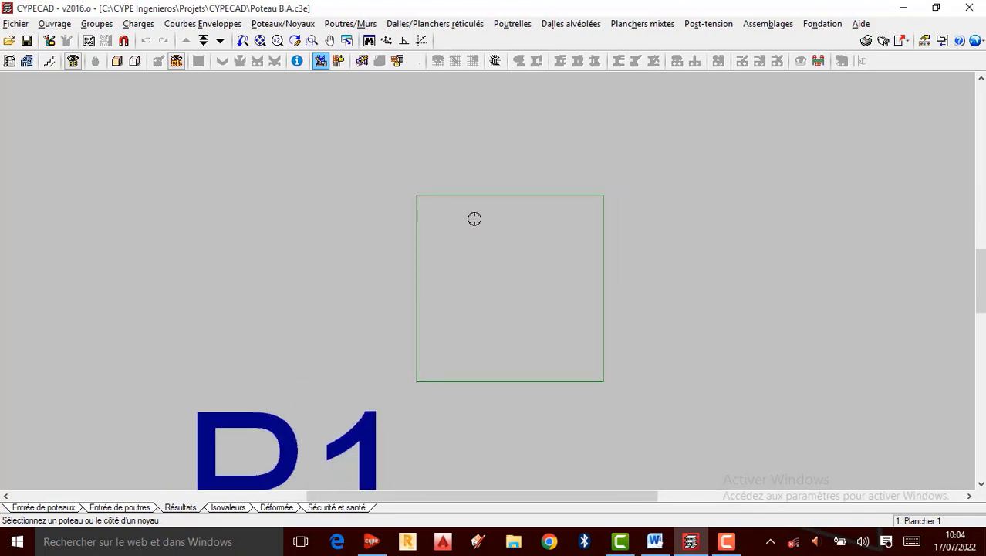
pyautogui.scroll(-1, 534, 240)
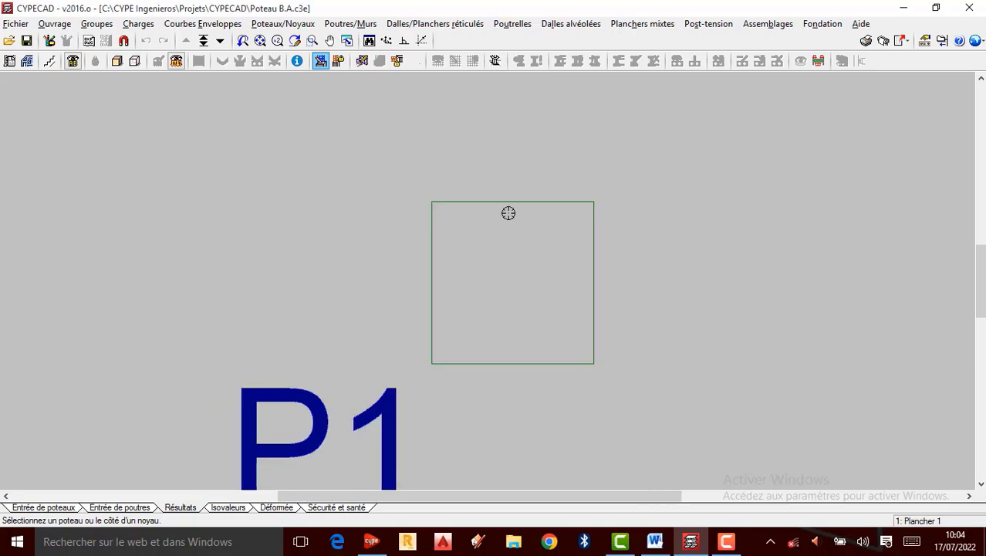
pyautogui.scroll(2, 511, 210)
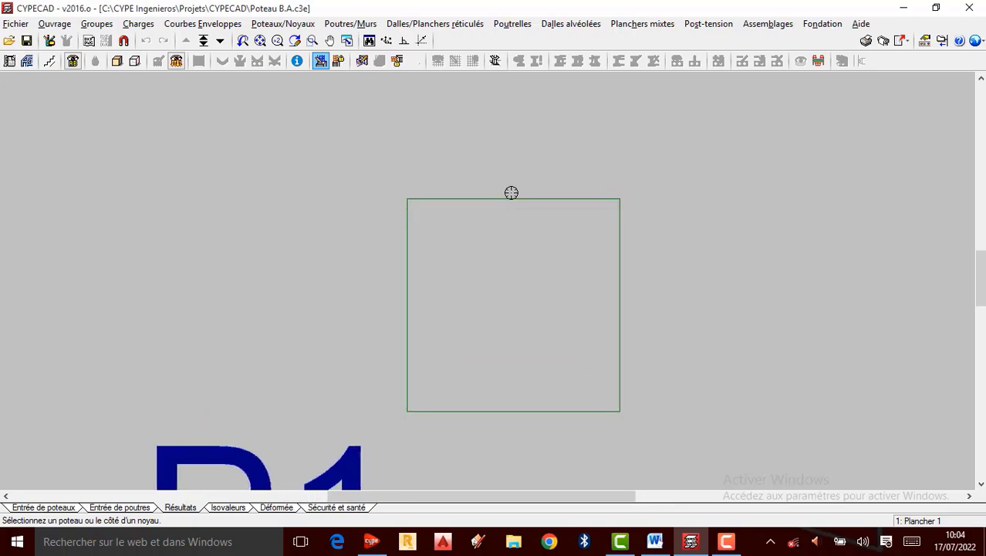
pyautogui.scroll(-1, 511, 193)
pyautogui.scroll(1, 494, 269)
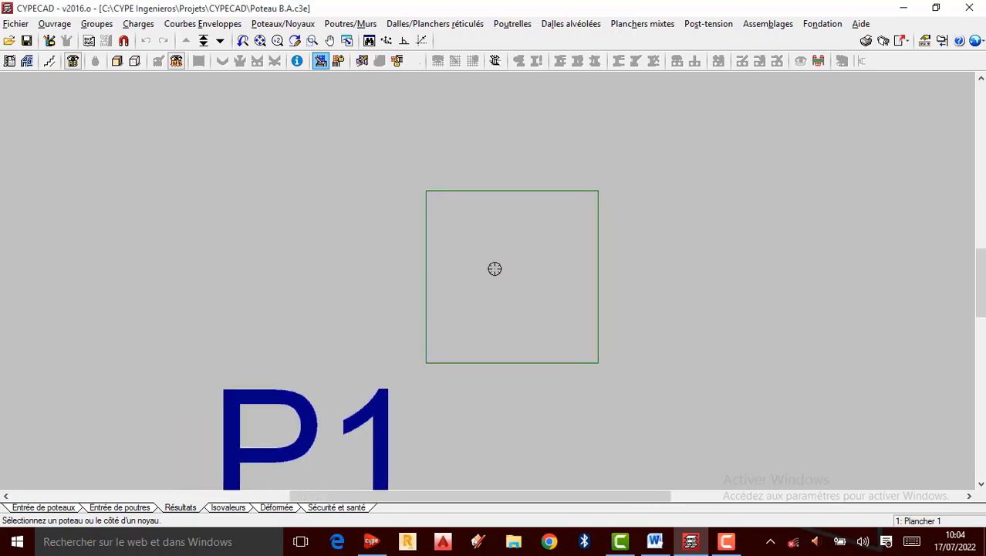
pyautogui.scroll(1, 508, 235)
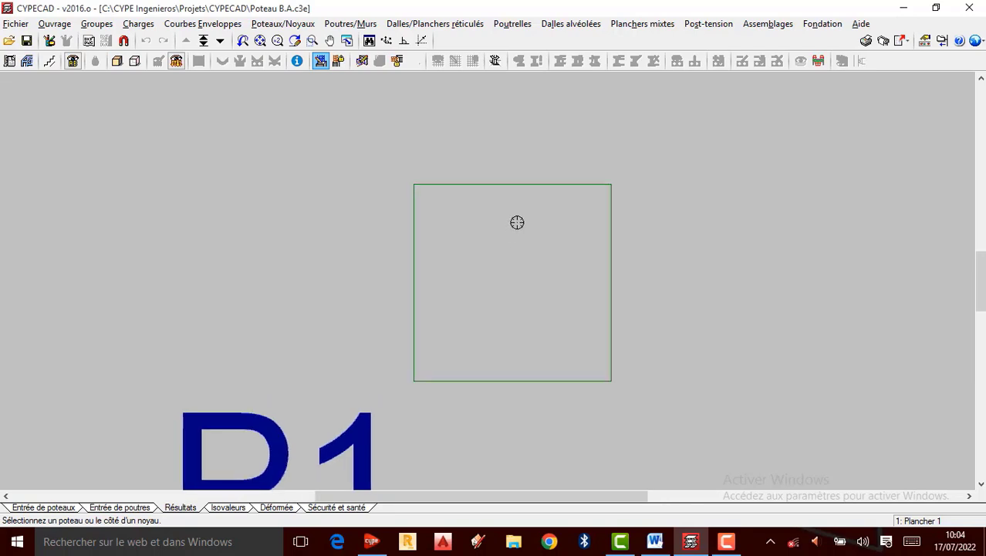
pyautogui.scroll(1, 517, 222)
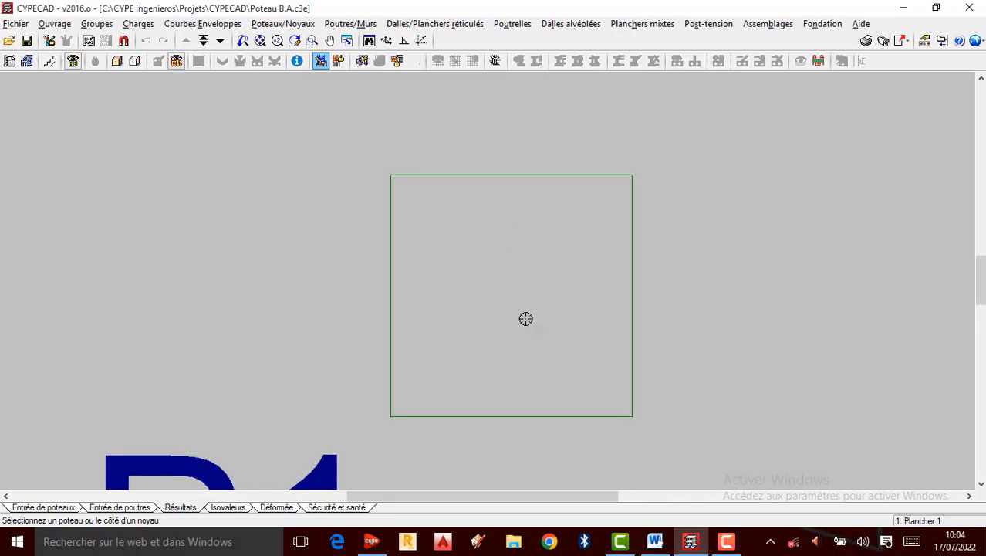
# Go to the column entry view (Entrée de poteaux) and start the command for editing column head loads
pyautogui.click(60, 507)
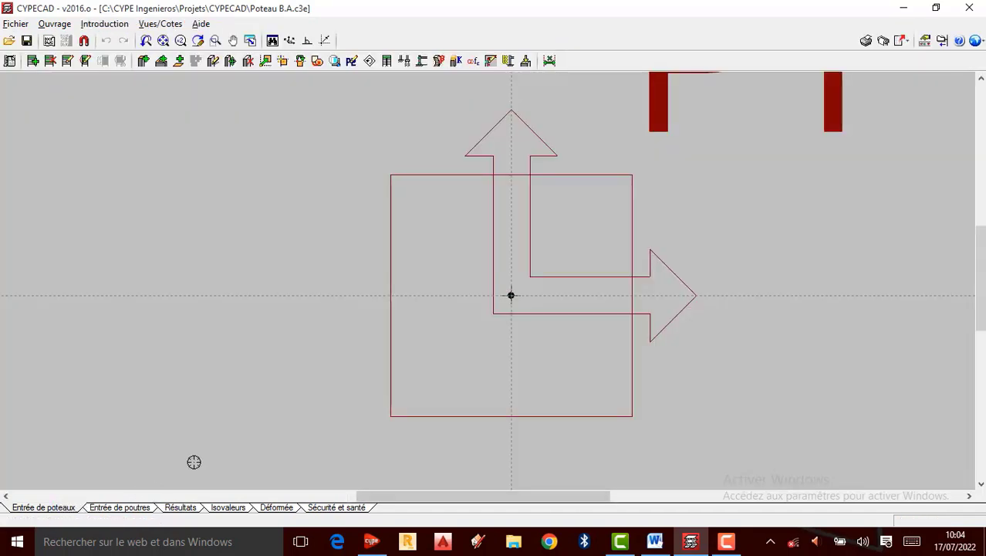
pyautogui.scroll(-1, 437, 352)
pyautogui.scroll(-1, 437, 352)
pyautogui.scroll(1, 470, 273)
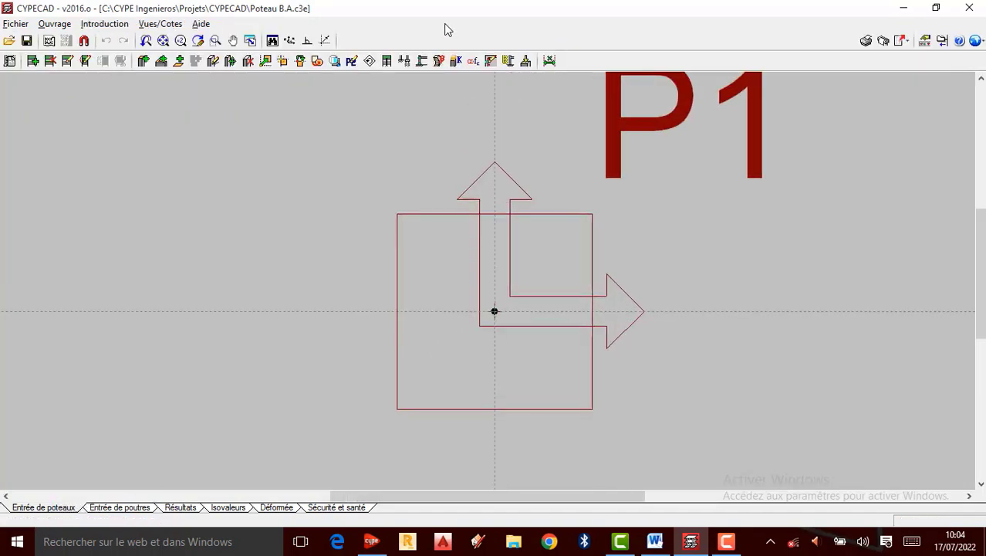
pyautogui.click(525, 61)
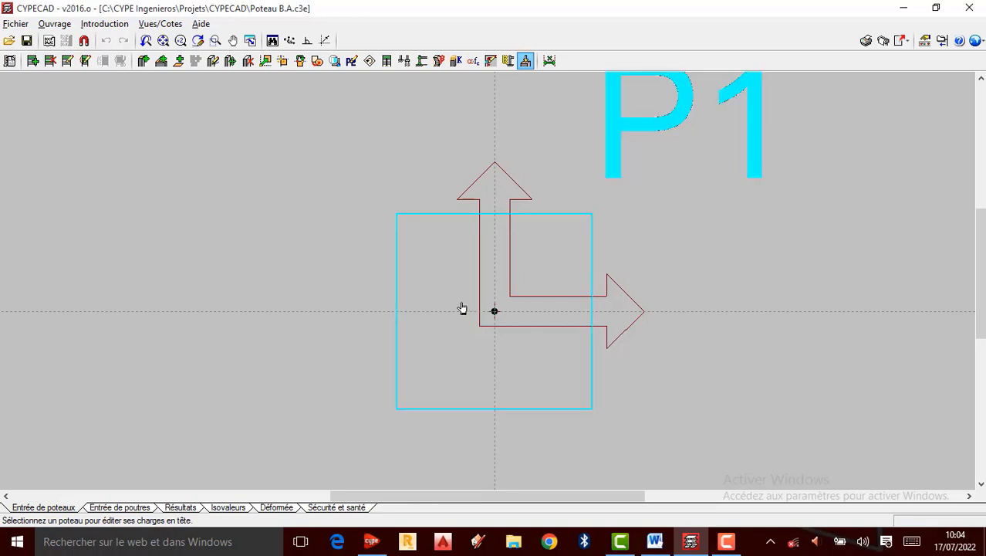
pyautogui.scroll(1, 478, 288)
pyautogui.scroll(-2, 479, 291)
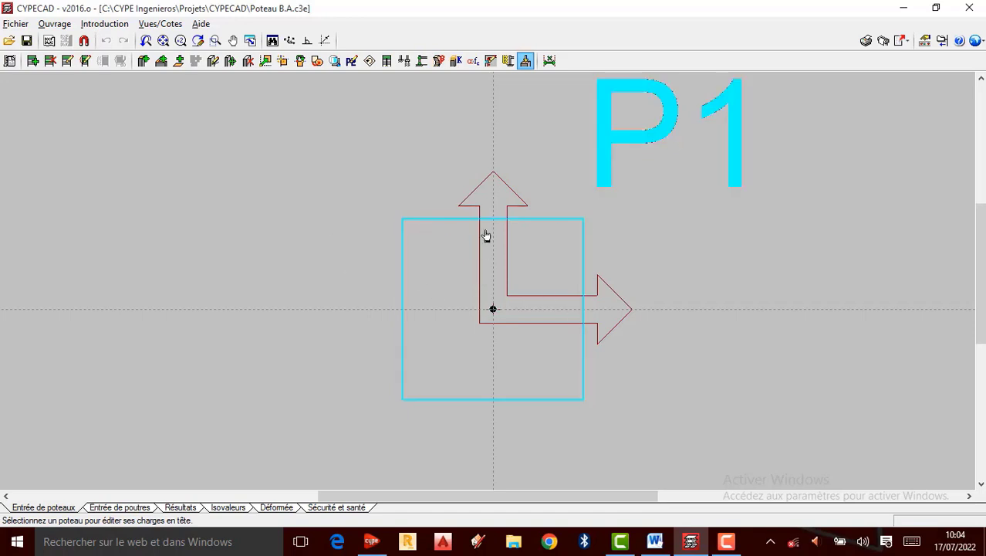
pyautogui.scroll(1, 475, 260)
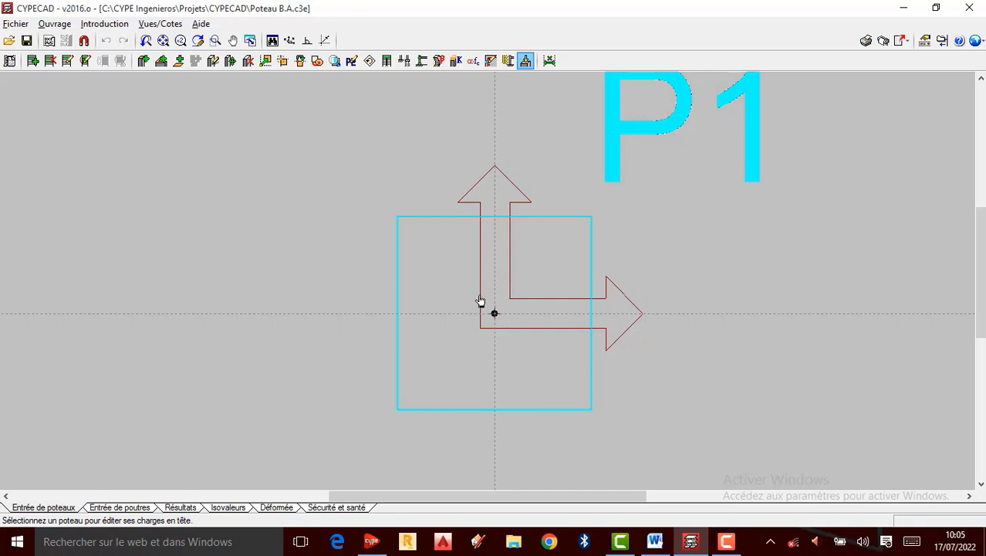
pyautogui.scroll(1, 493, 324)
pyautogui.scroll(1, 495, 322)
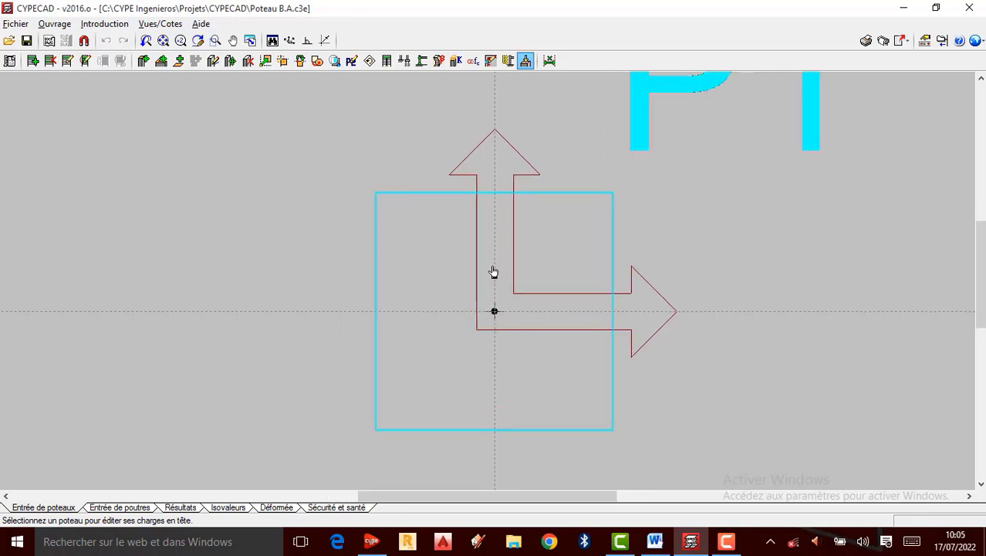
pyautogui.scroll(-1, 491, 276)
pyautogui.scroll(-1, 485, 283)
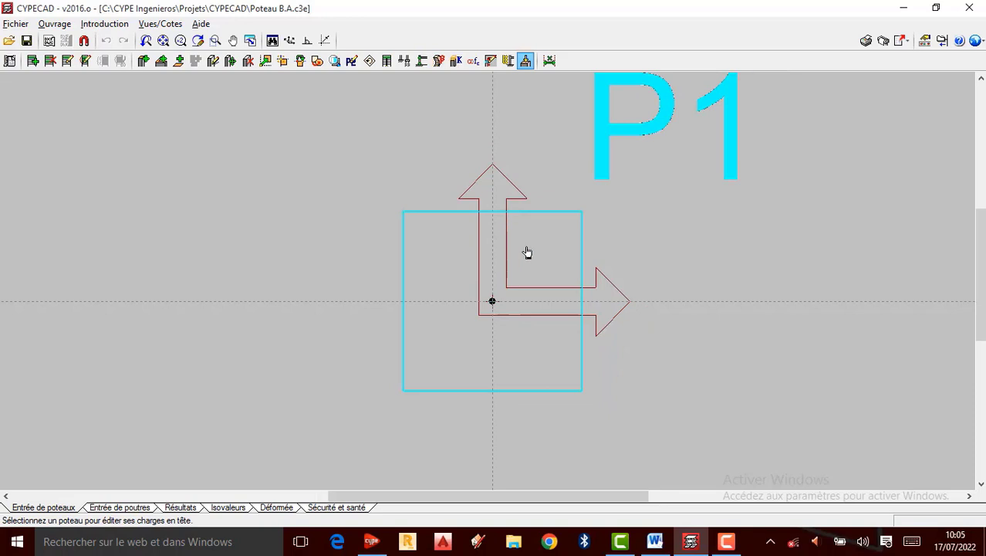
pyautogui.scroll(1, 525, 252)
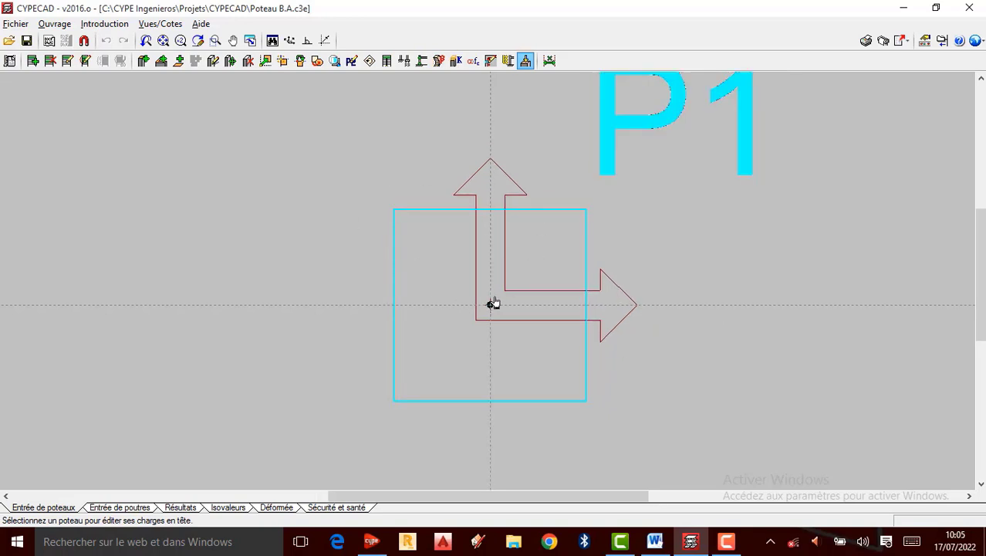
pyautogui.scroll(2, 494, 312)
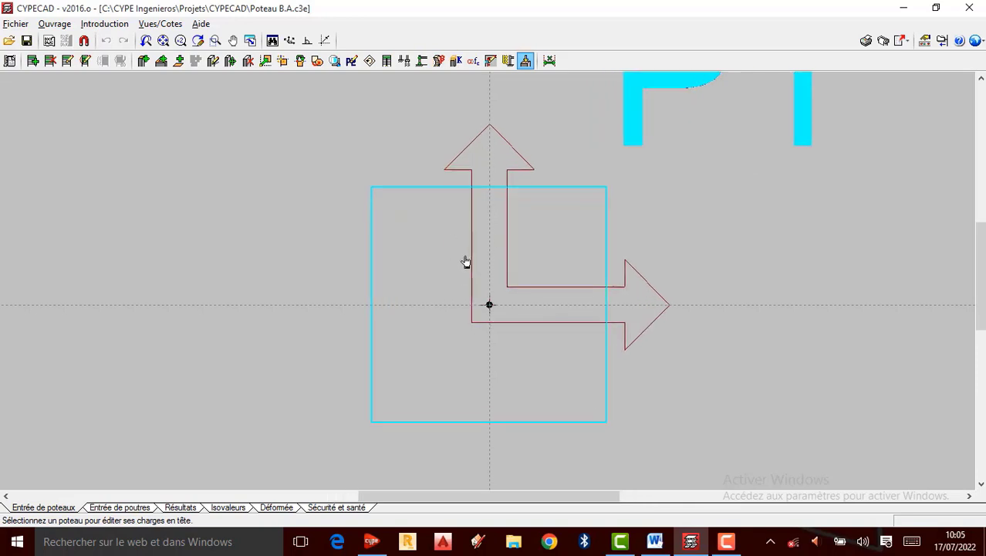
pyautogui.scroll(-1, 465, 262)
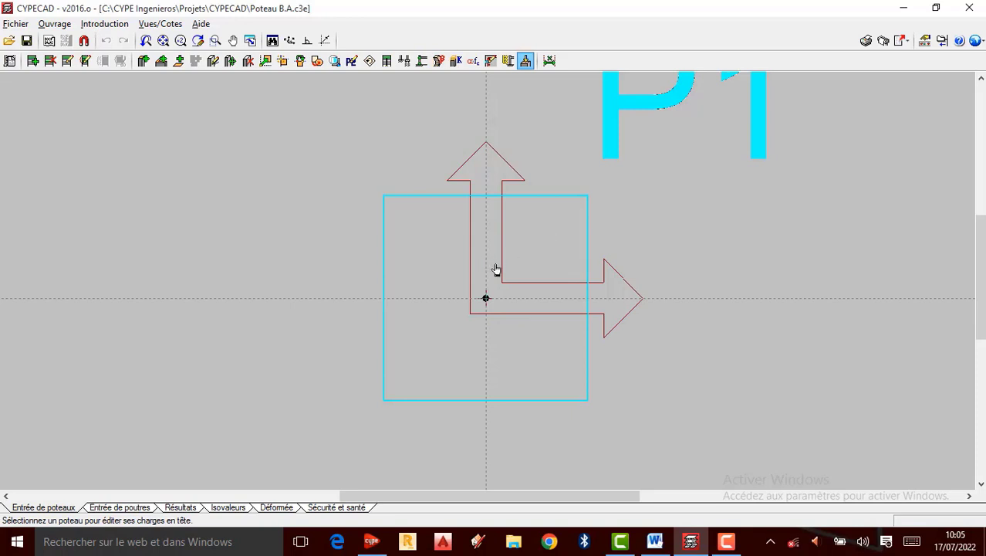
# Look at the beam entry view, and open column P1 in the column editor from the results view
pyautogui.click(142, 510)
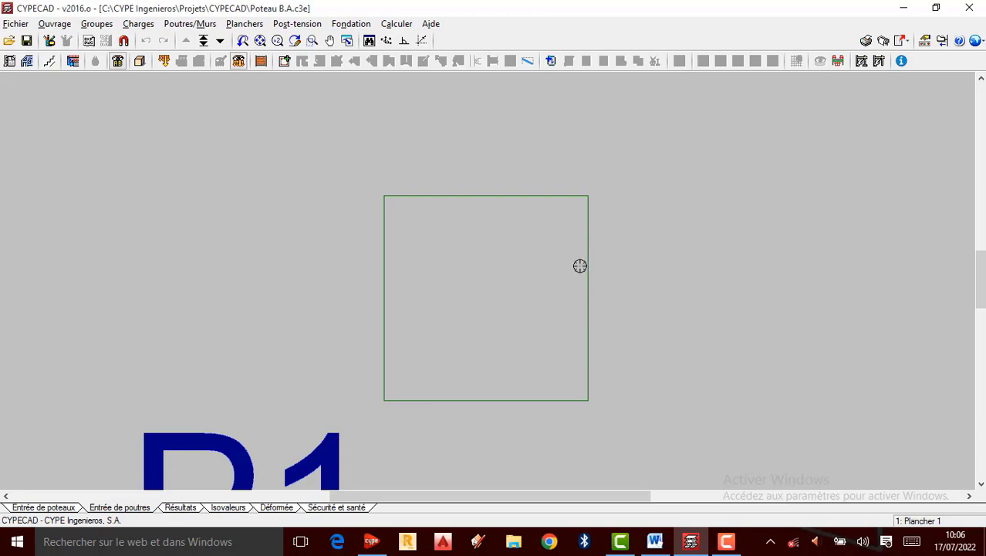
pyautogui.scroll(-1, 537, 251)
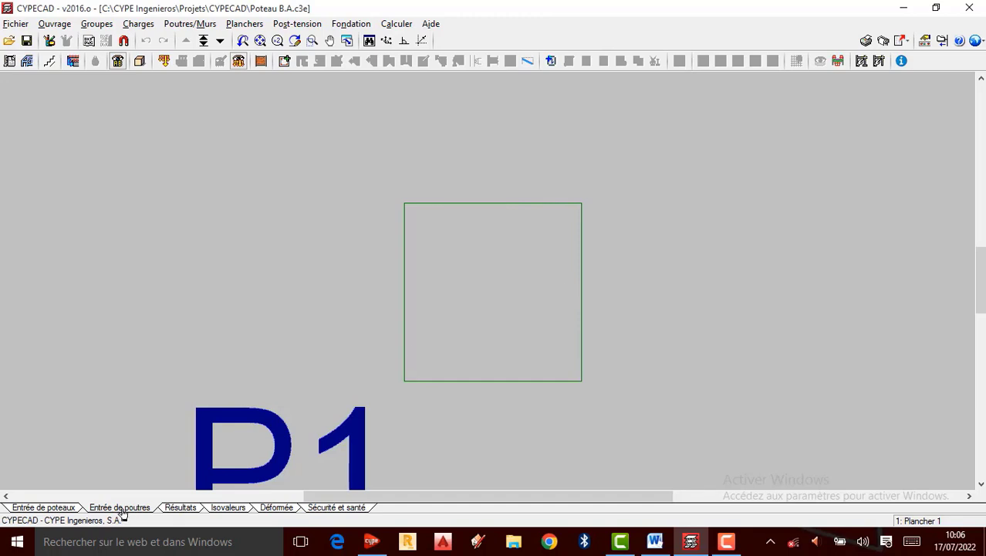
pyautogui.click(185, 507)
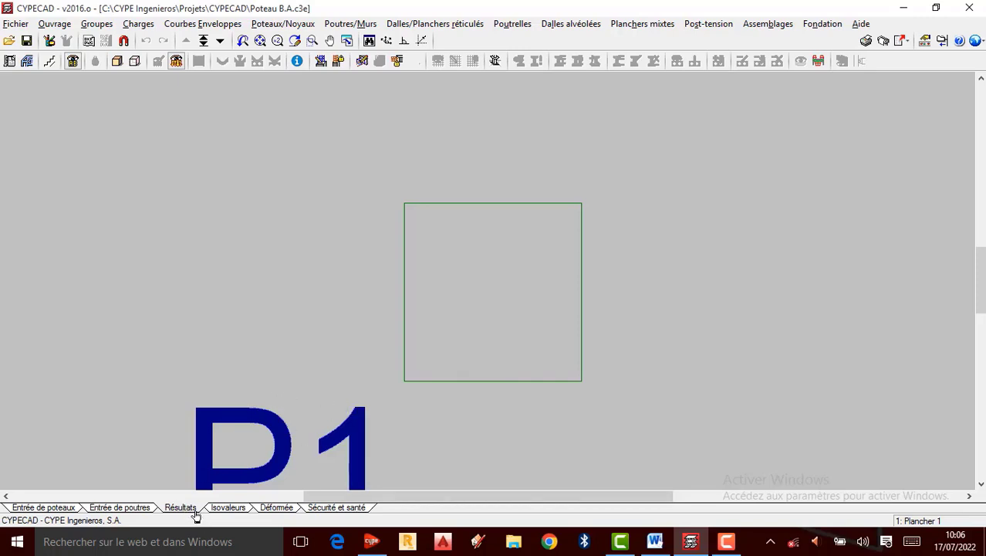
pyautogui.click(284, 25)
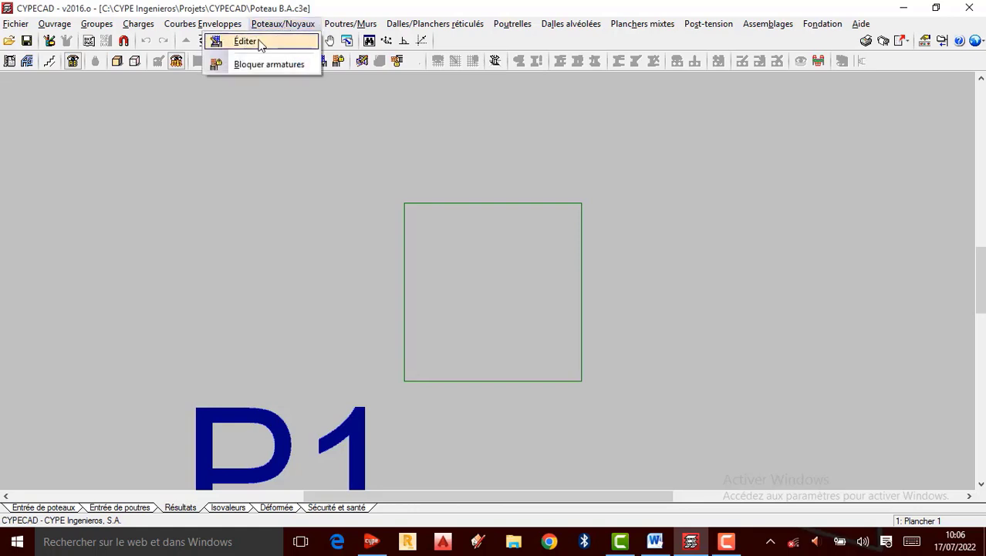
pyautogui.click(259, 42)
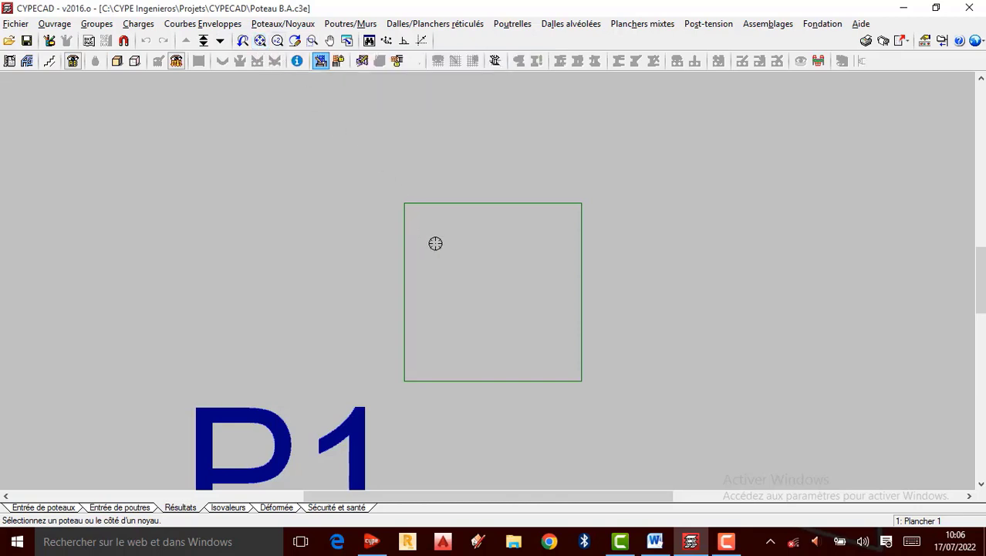
pyautogui.click(472, 273)
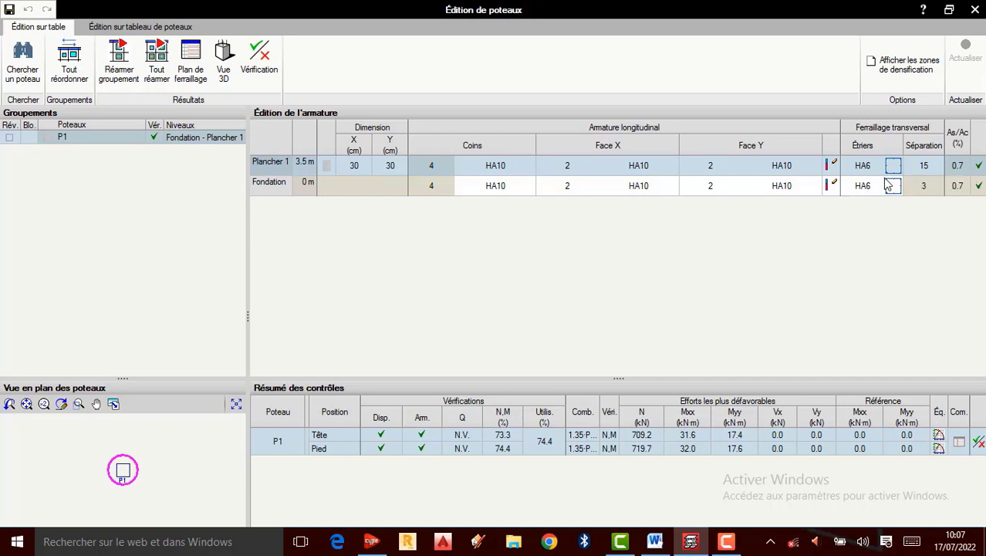
# In the Plancher 1 stirrup layout, add a vertical straight tie with 135-degree hooks joining the middle bars of the upper and lower faces
pyautogui.click(894, 170)
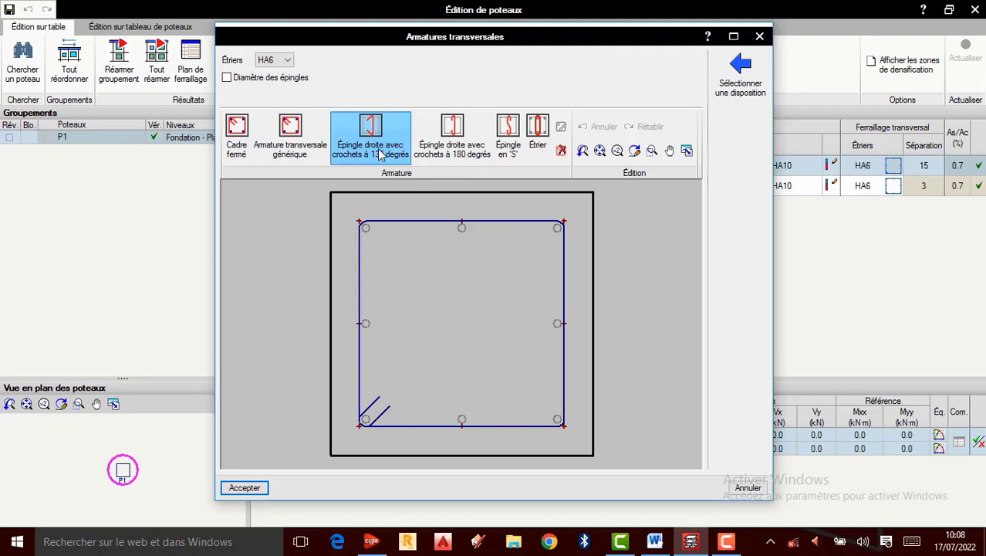
pyautogui.click(462, 230)
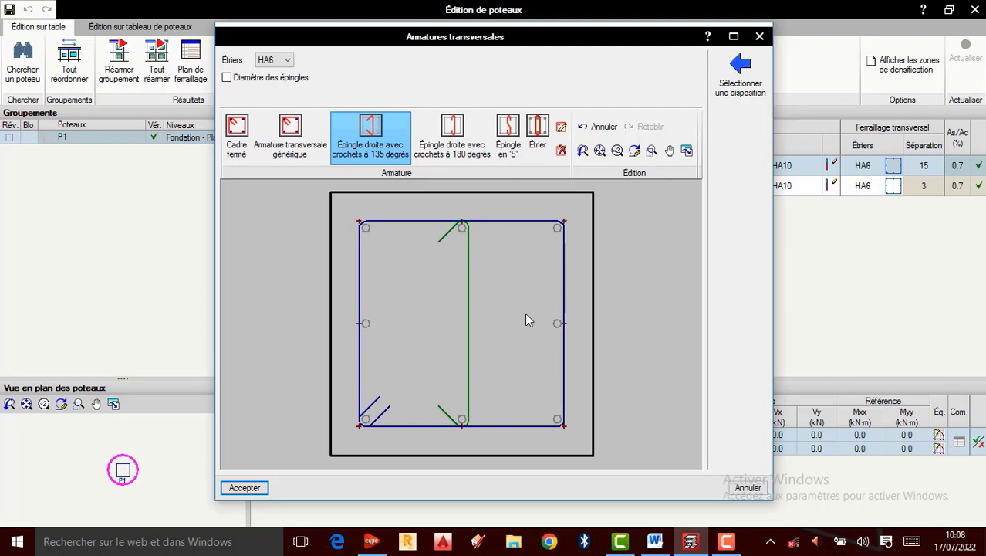
pyautogui.scroll(1, 462, 295)
pyautogui.scroll(-3, 467, 267)
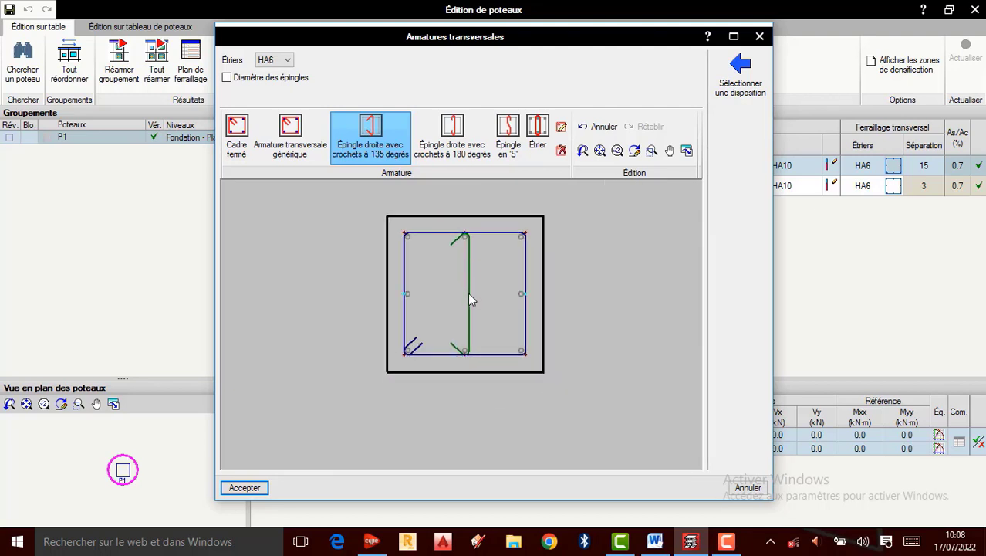
pyautogui.scroll(2, 458, 242)
pyautogui.scroll(-2, 460, 264)
pyautogui.scroll(2, 462, 227)
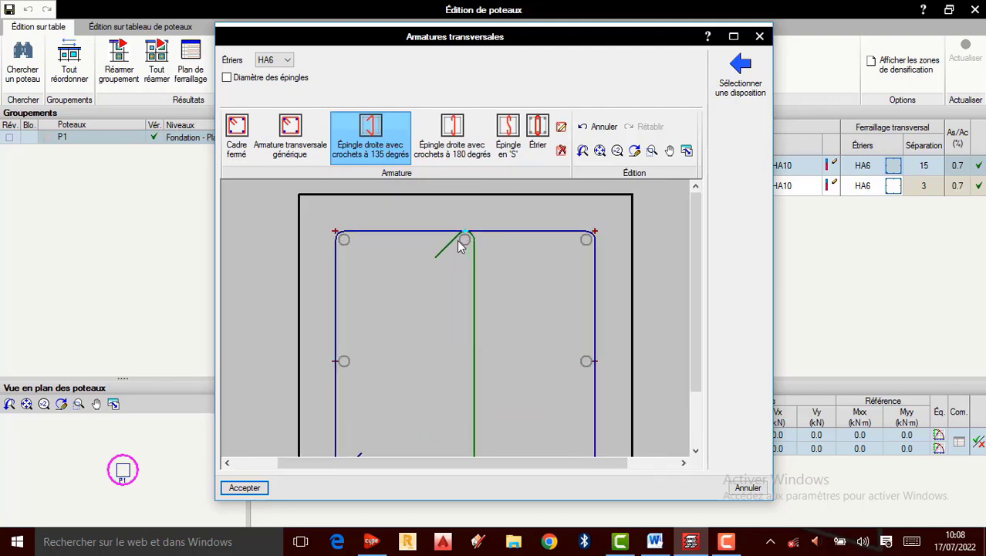
pyautogui.scroll(-2, 459, 244)
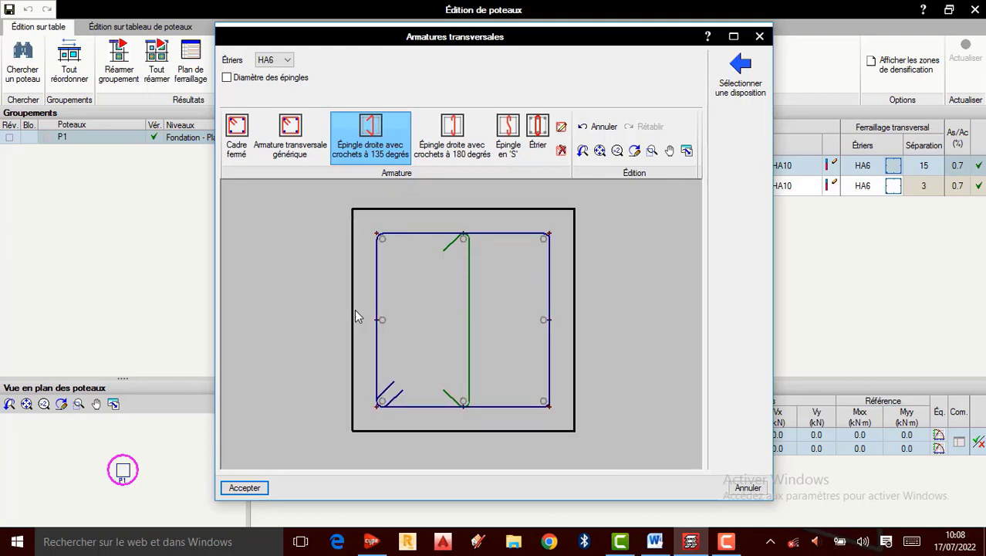
# Add a horizontal straight tie with 135-degree hooks joining the middle bars of the section's two side faces
pyautogui.click(383, 320)
pyautogui.click(540, 330)
pyautogui.scroll(2, 456, 316)
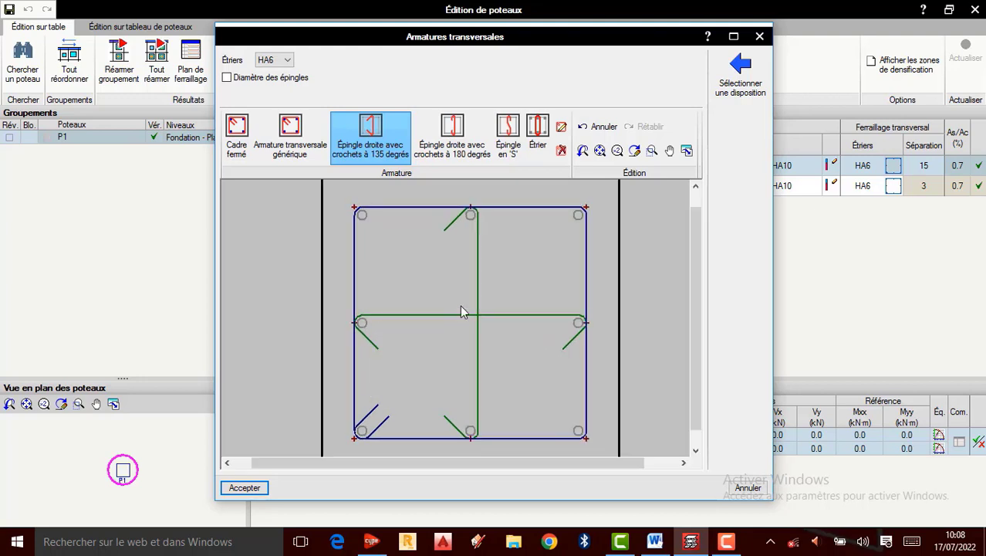
pyautogui.scroll(-3, 457, 333)
pyautogui.scroll(1, 456, 324)
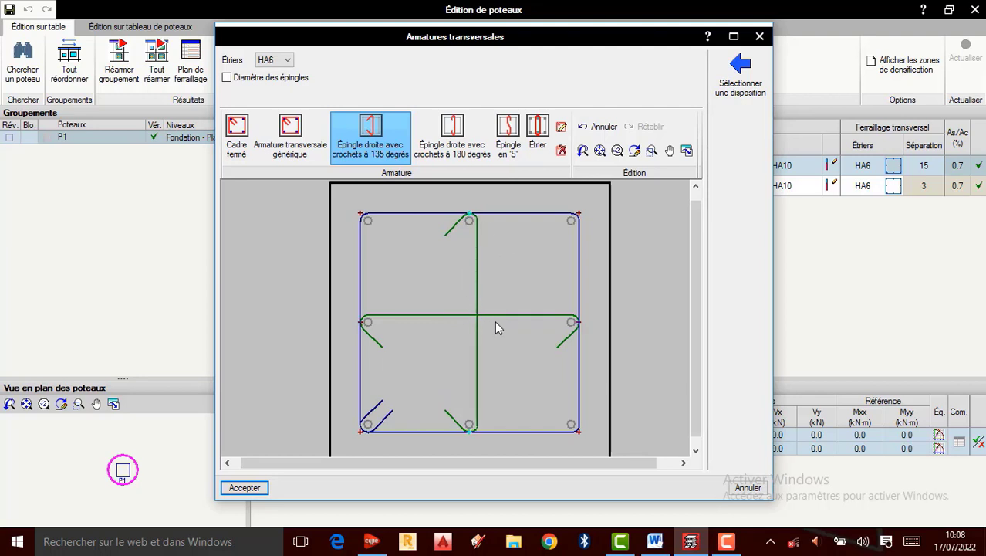
pyautogui.scroll(-1, 520, 297)
pyautogui.scroll(-1, 504, 295)
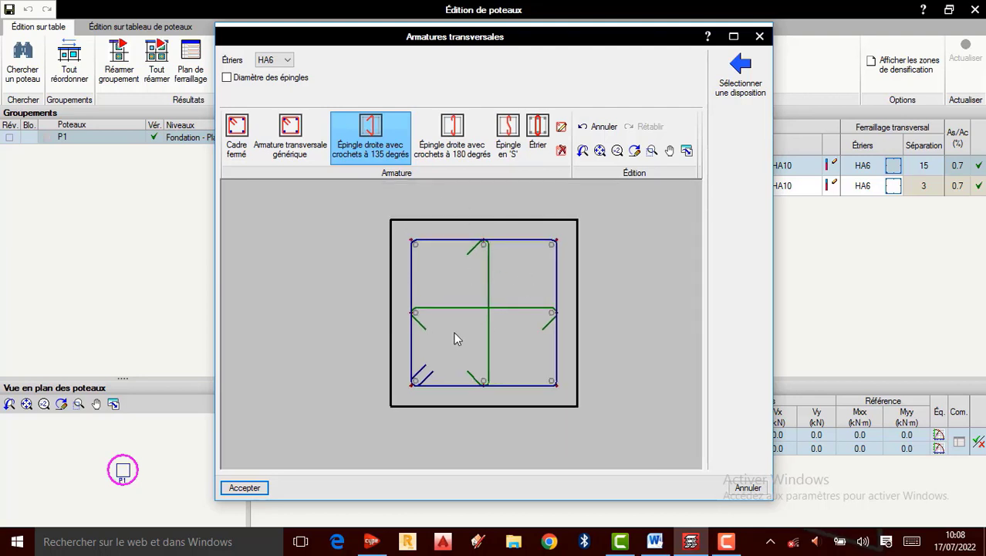
pyautogui.scroll(1, 484, 297)
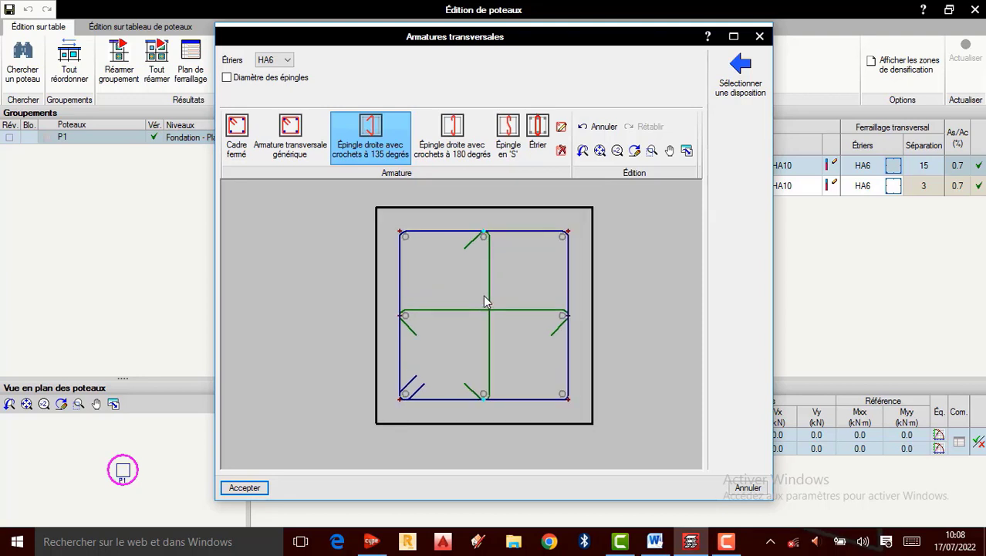
# Try to add straight ties with 180-degree hooks at the middle bars, and close the stirrup layout without keeping its edits
pyautogui.scroll(-1, 484, 296)
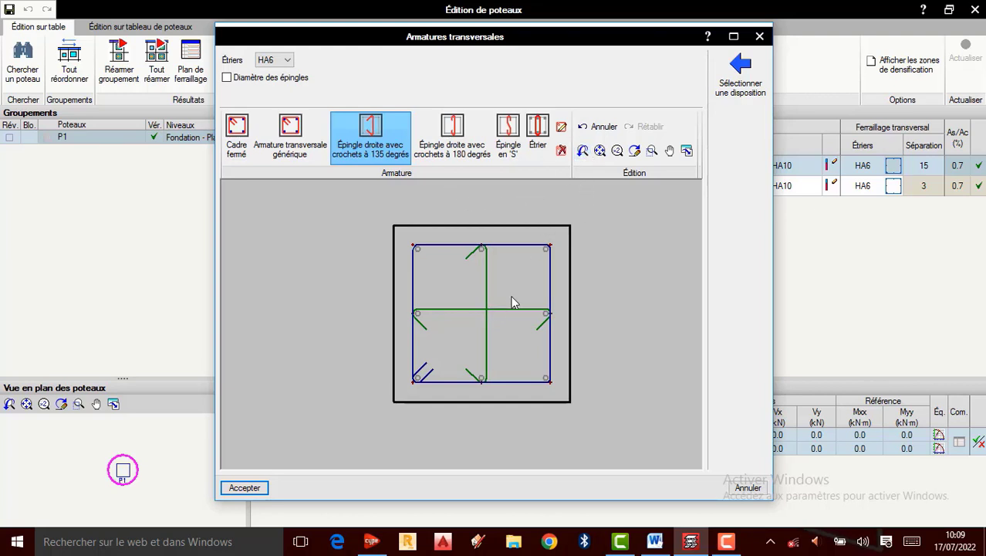
pyautogui.click(458, 149)
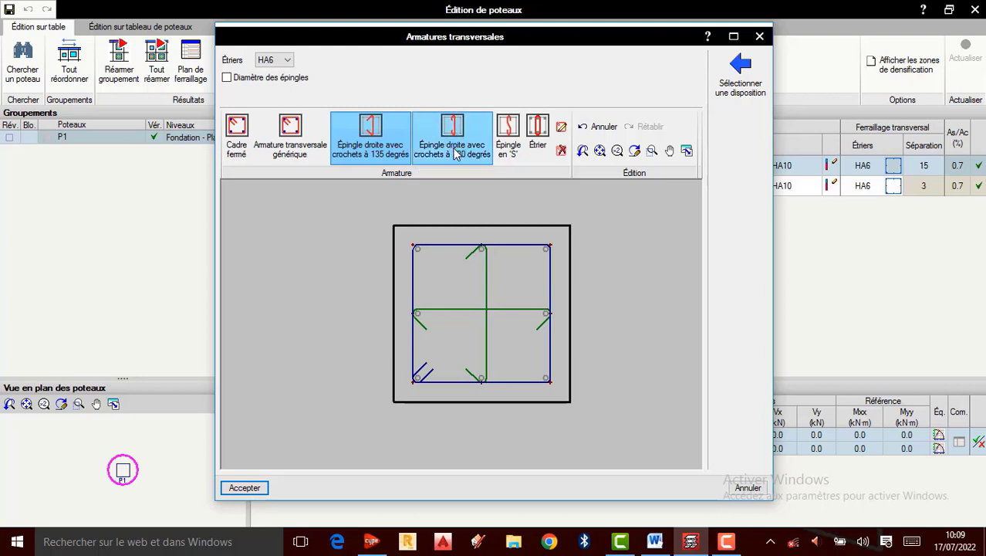
pyautogui.click(484, 246)
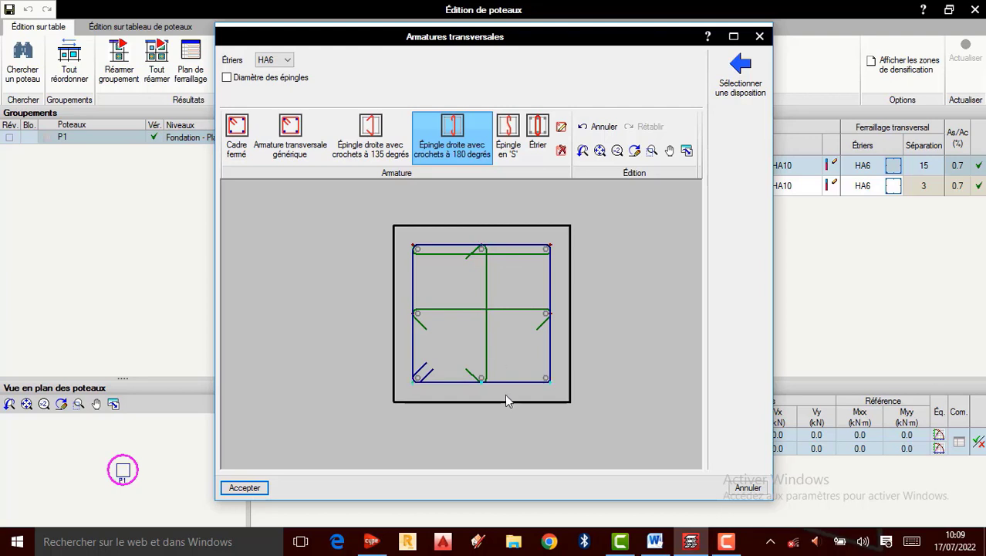
pyautogui.click(477, 378)
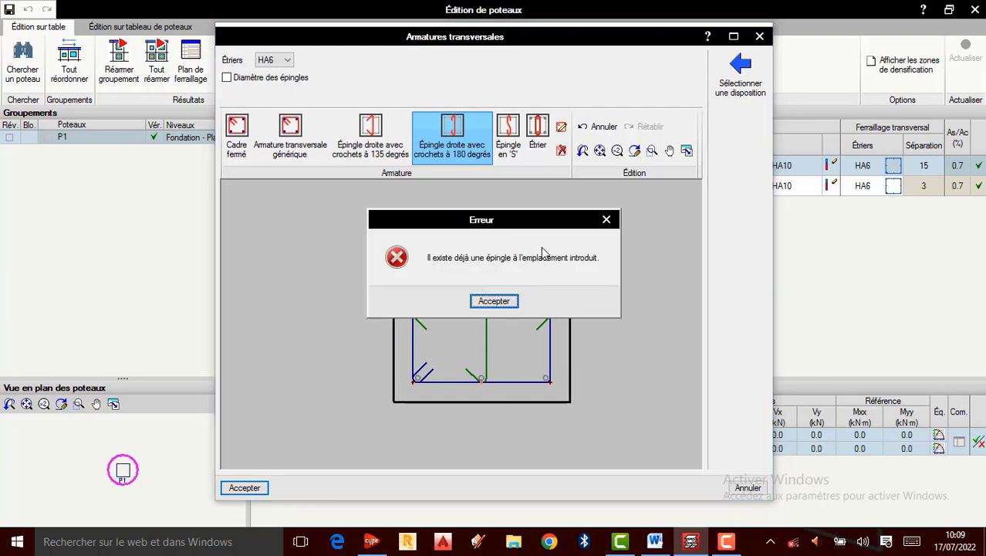
pyautogui.click(607, 220)
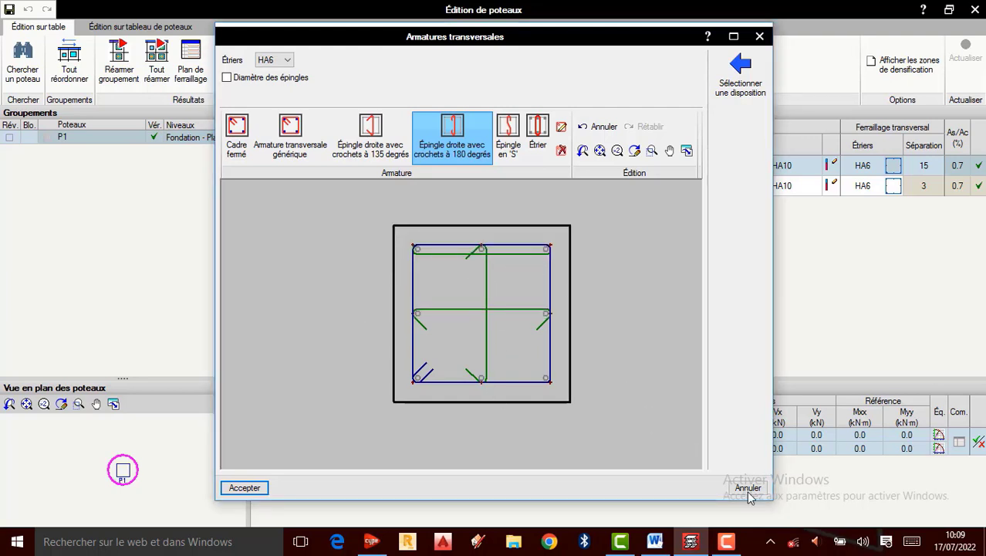
pyautogui.click(726, 541)
pyautogui.click(925, 481)
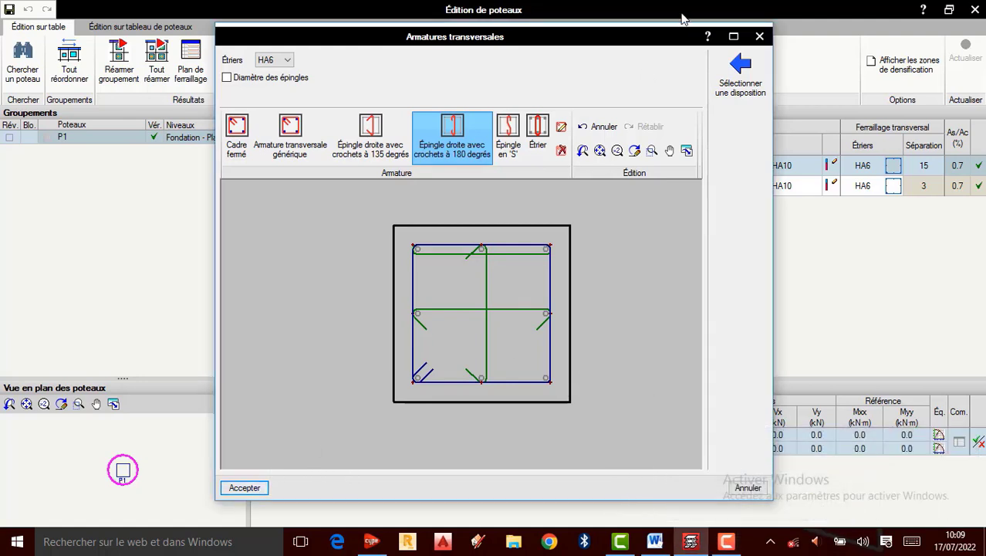
pyautogui.click(760, 37)
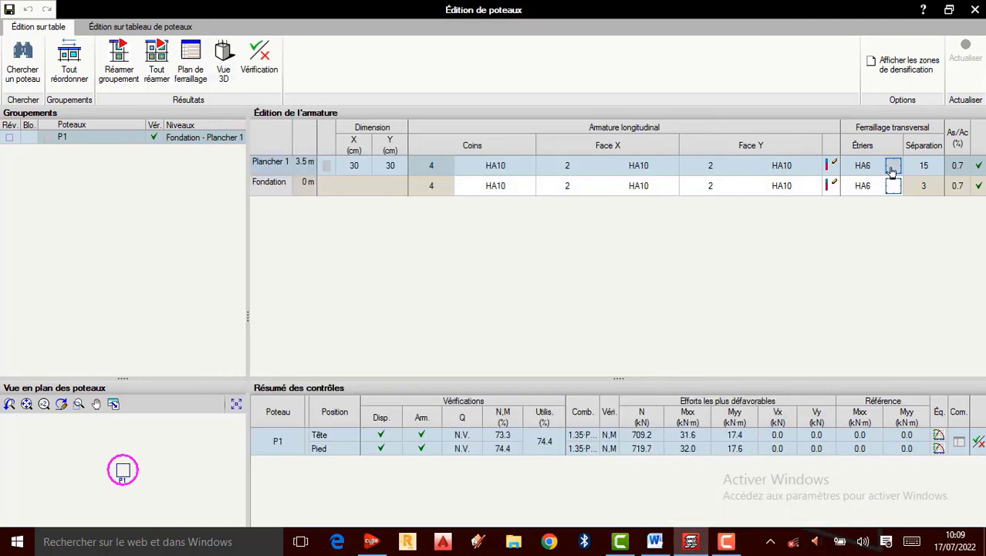
# In the Plancher 1 stirrup layout, add vertical and horizontal straight ties with 180-degree hooks joining the opposite middle bars, and accept it
pyautogui.click(892, 168)
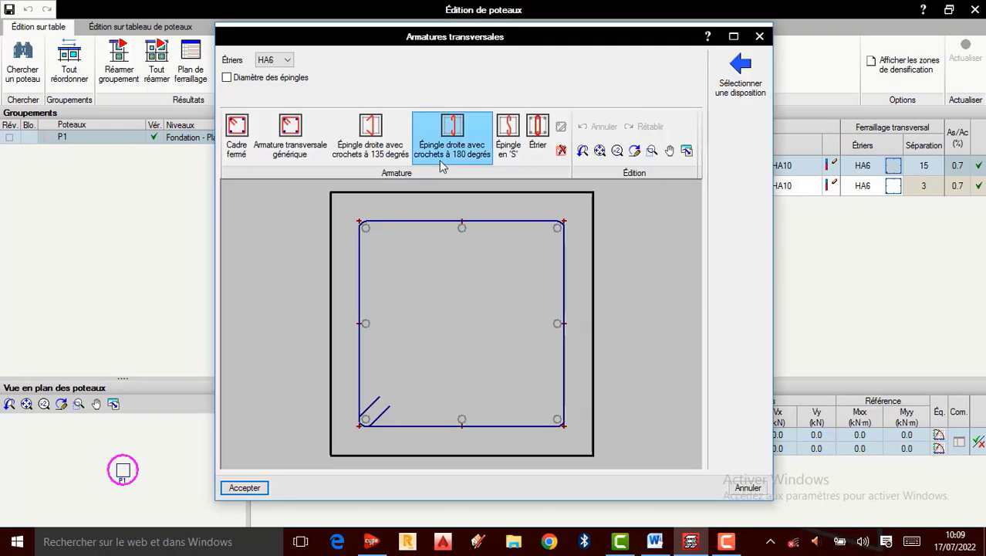
pyautogui.click(452, 135)
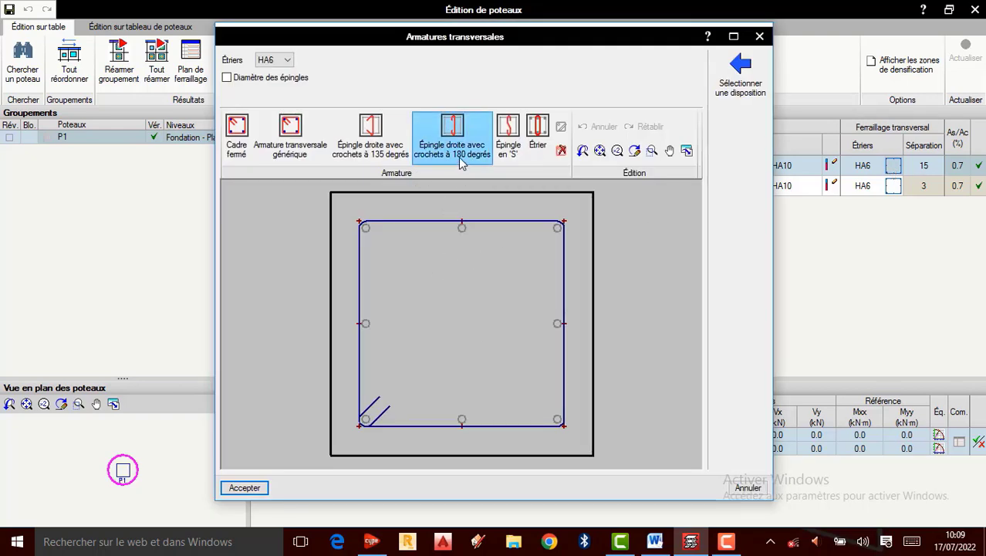
pyautogui.click(462, 229)
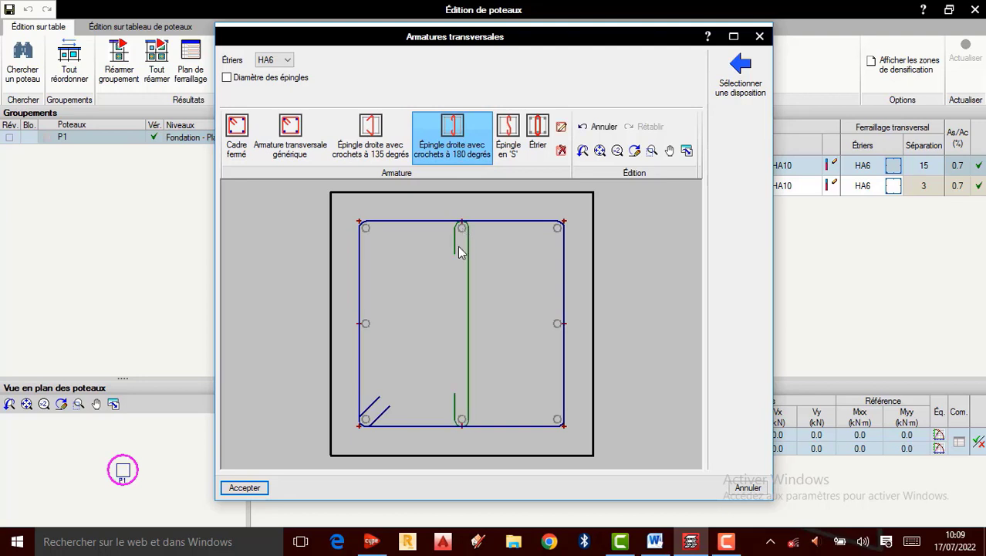
pyautogui.click(369, 327)
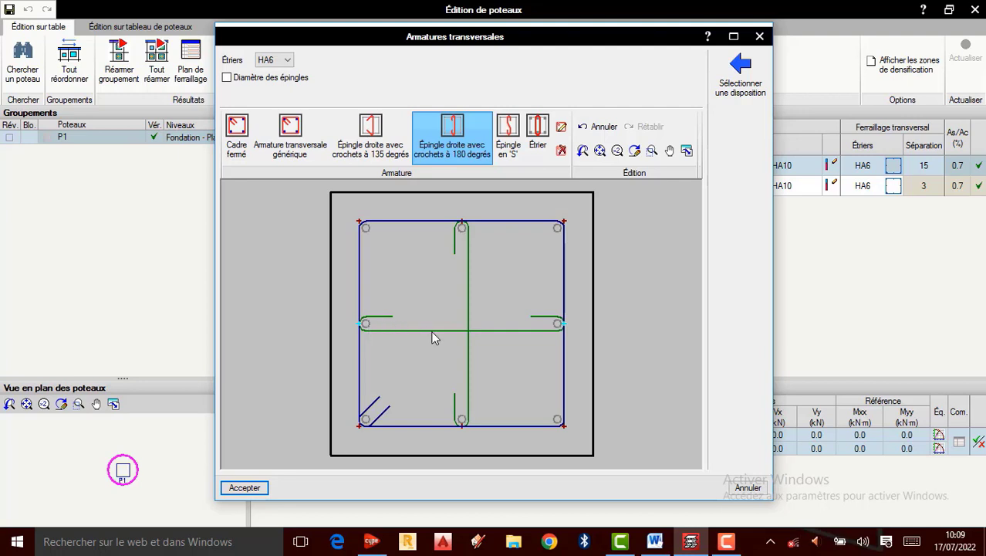
pyautogui.click(252, 488)
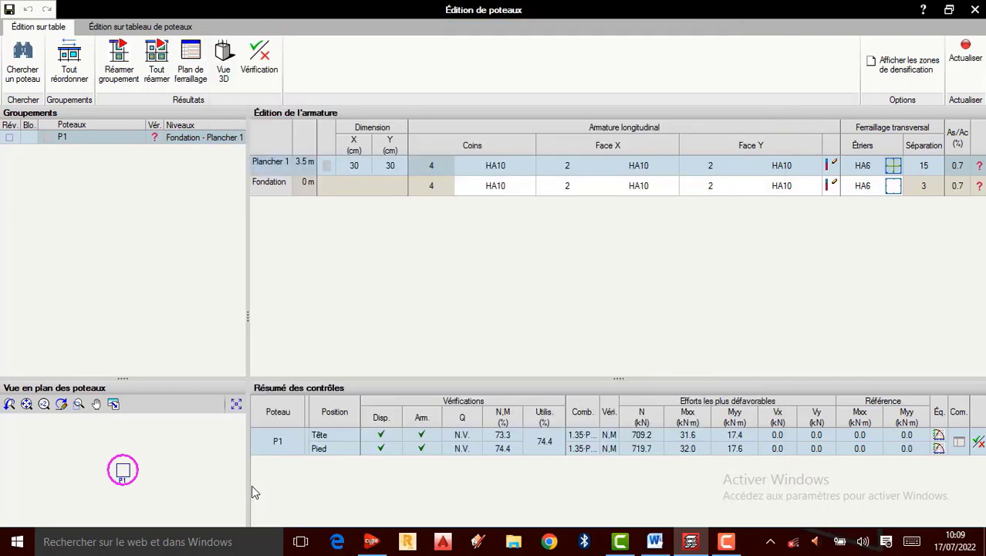
# In the Fondation stirrup layout, add vertical and horizontal S-shaped ties joining the opposite middle bars, and accept it
pyautogui.click(892, 186)
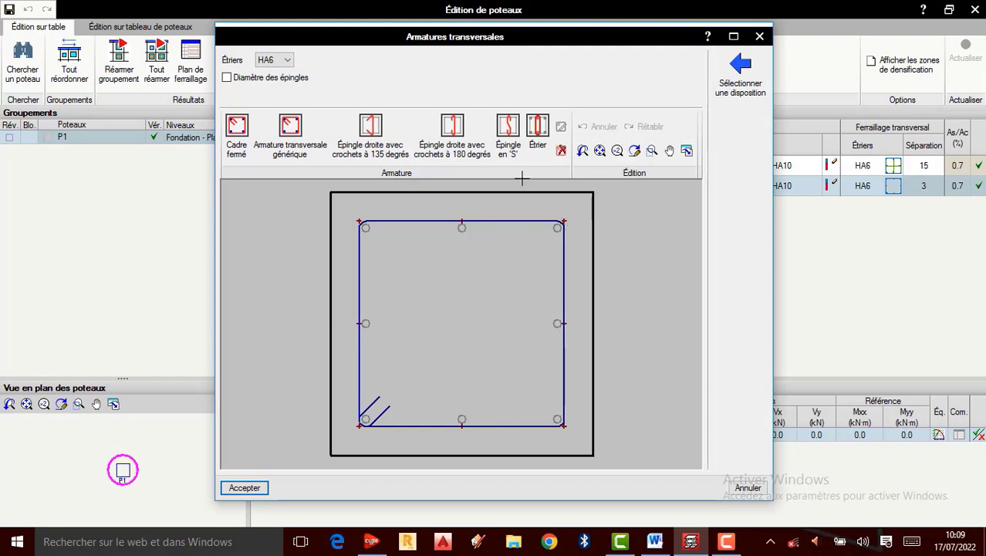
pyautogui.click(510, 134)
pyautogui.click(463, 229)
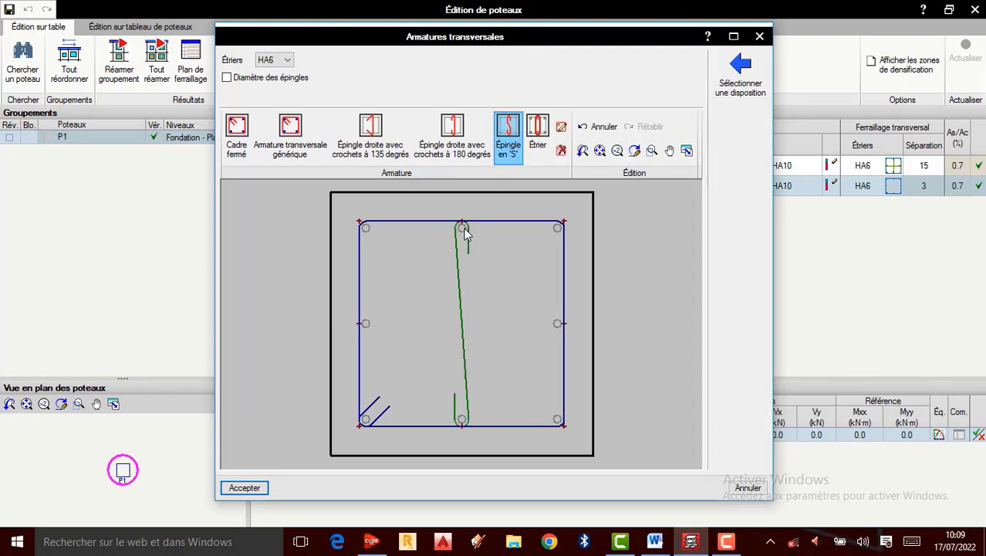
pyautogui.click(367, 323)
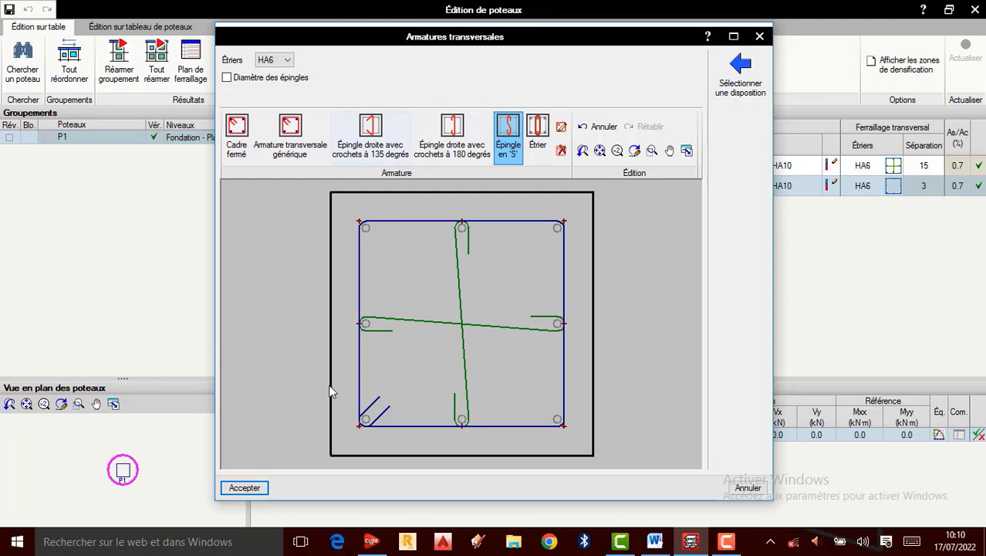
pyautogui.click(249, 487)
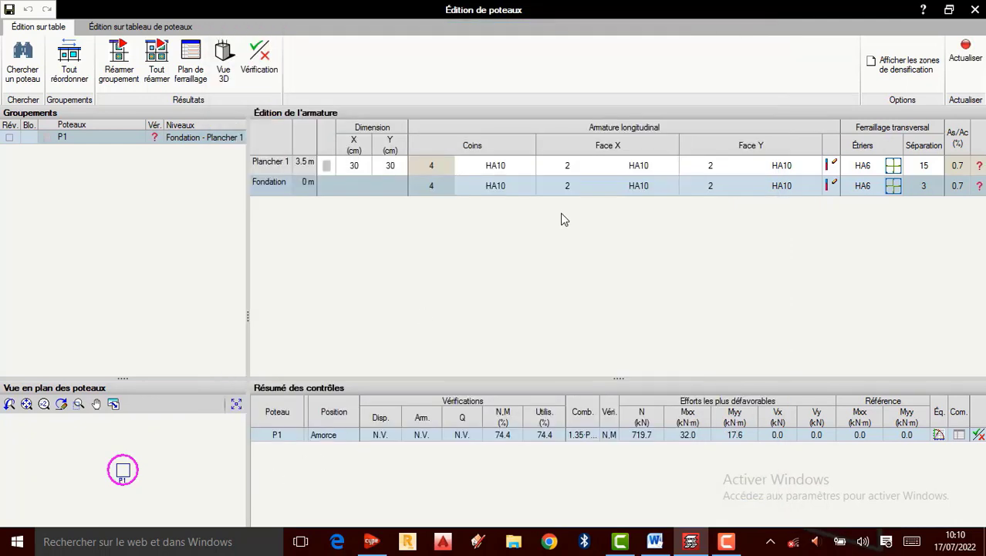
# Go through the Plancher 1 dimension and longitudinal bar values, and exit the column editor
pyautogui.click(612, 203)
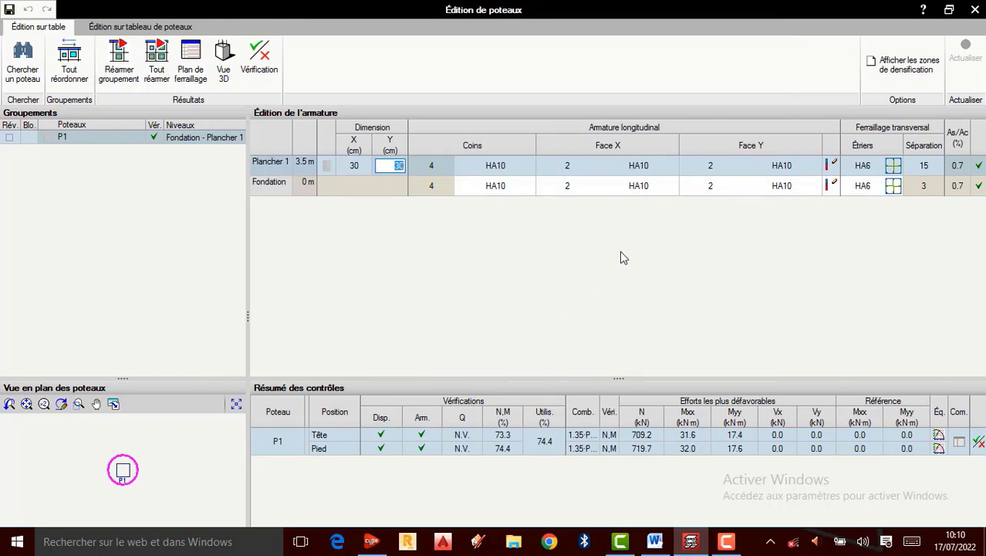
pyautogui.press('Tab')
pyautogui.press('Tab')
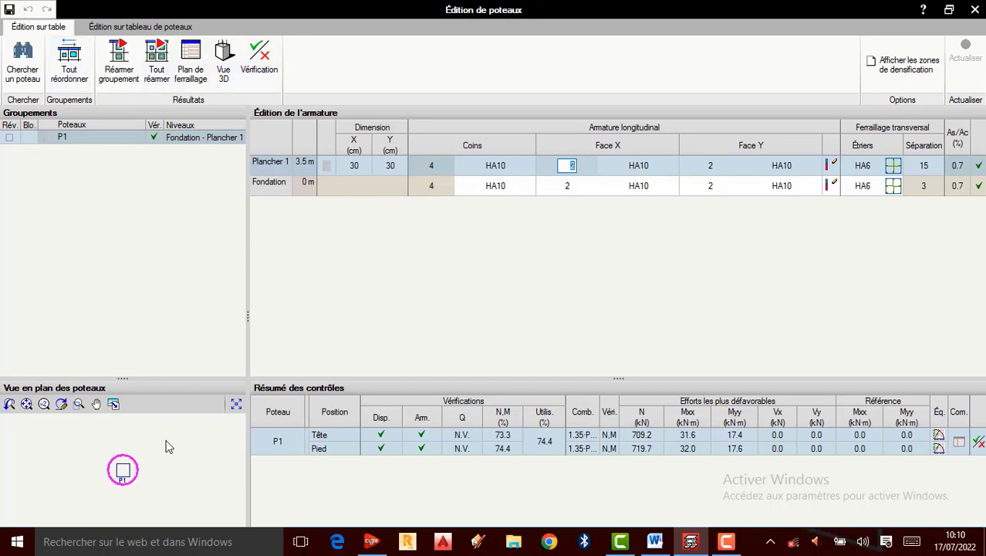
pyautogui.click(975, 11)
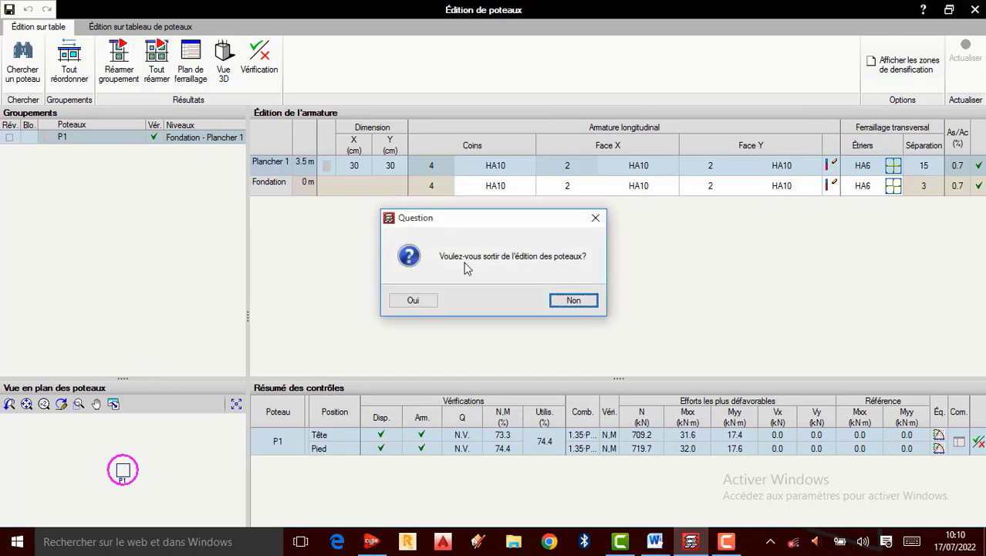
pyautogui.click(415, 302)
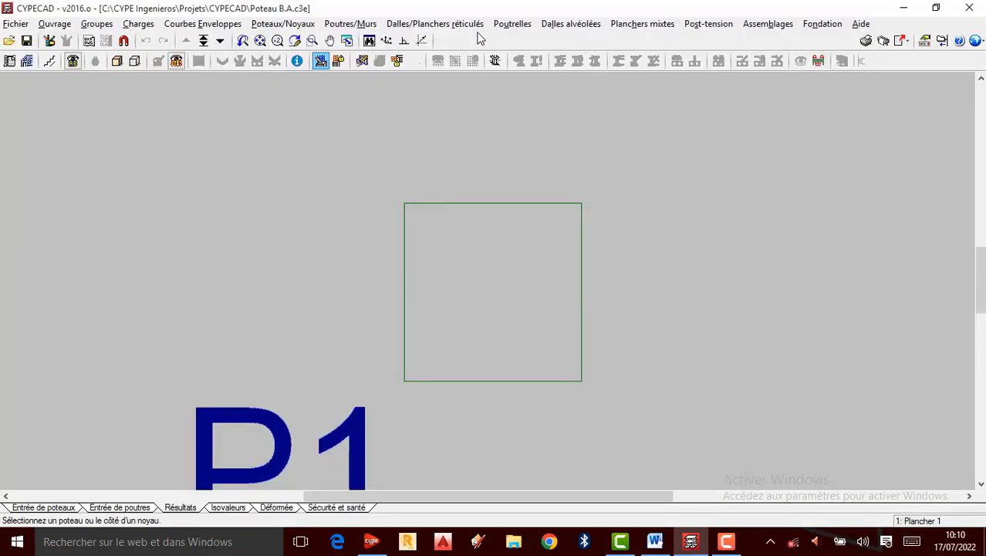
# From the beam entry view, calculate the structure with its foundation and close the calculation error report
pyautogui.click(108, 514)
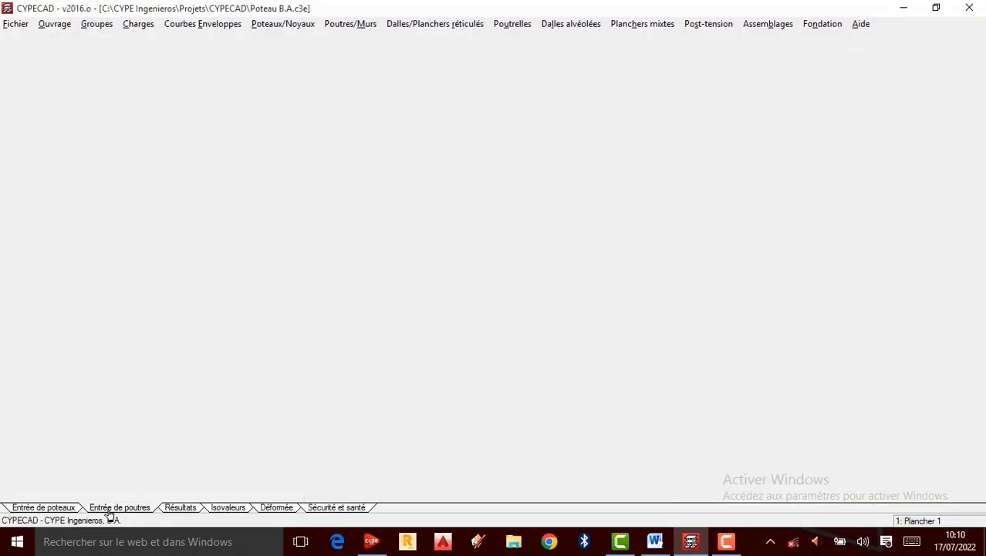
pyautogui.click(407, 24)
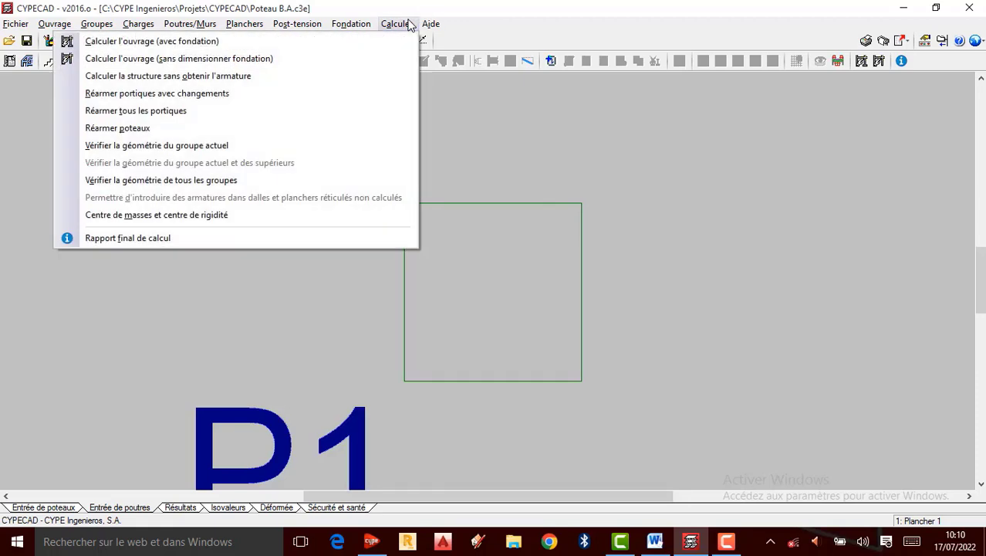
pyautogui.click(364, 43)
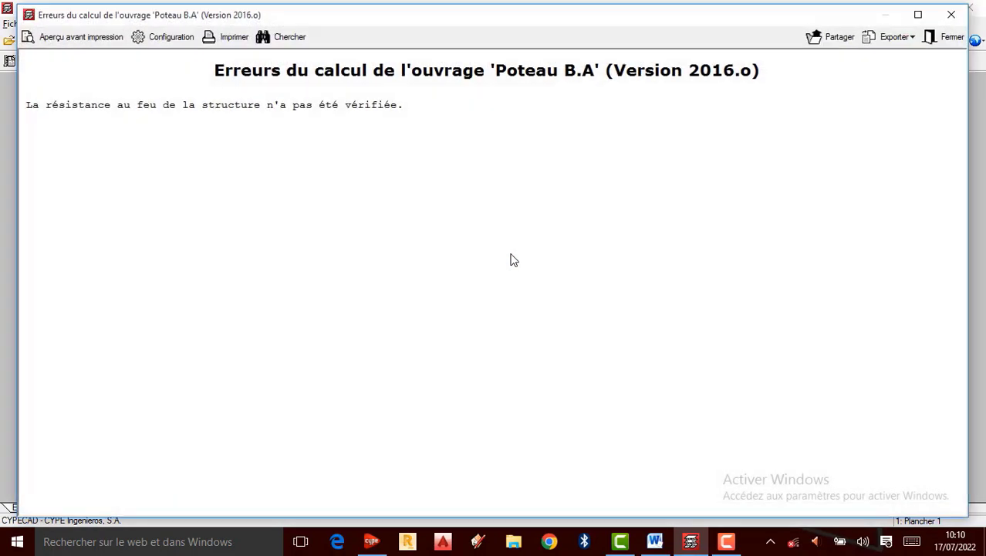
pyautogui.click(949, 14)
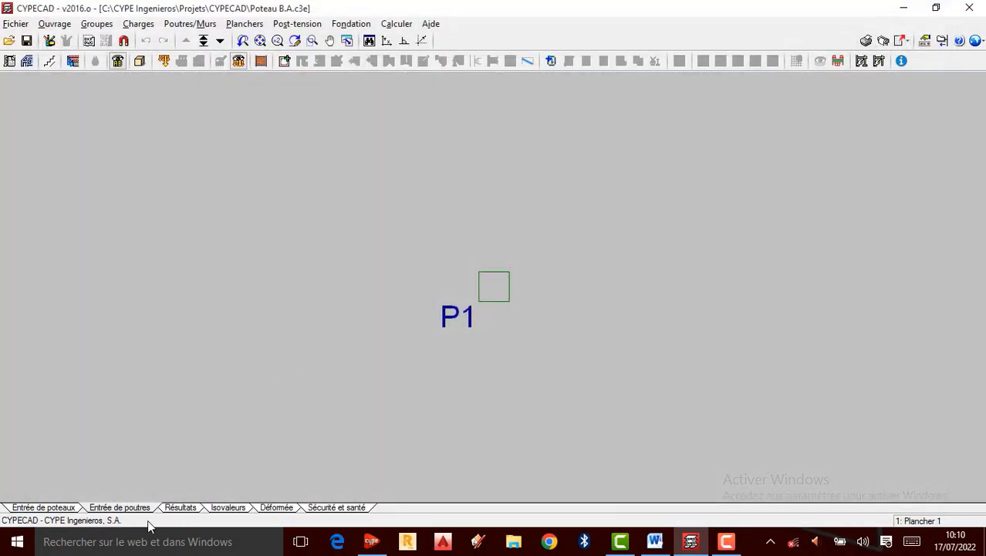
# Reopen column P1 from the results view and add crossing straight ties with 180-degree hooks to its Plancher 1 stirrup layout
pyautogui.click(178, 509)
pyautogui.click(138, 510)
pyautogui.scroll(2, 475, 298)
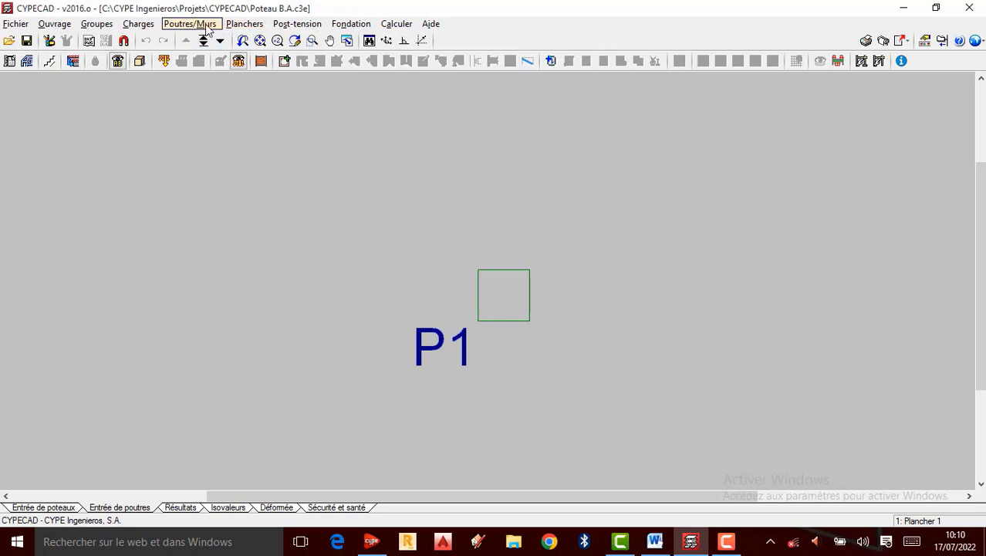
pyautogui.click(180, 507)
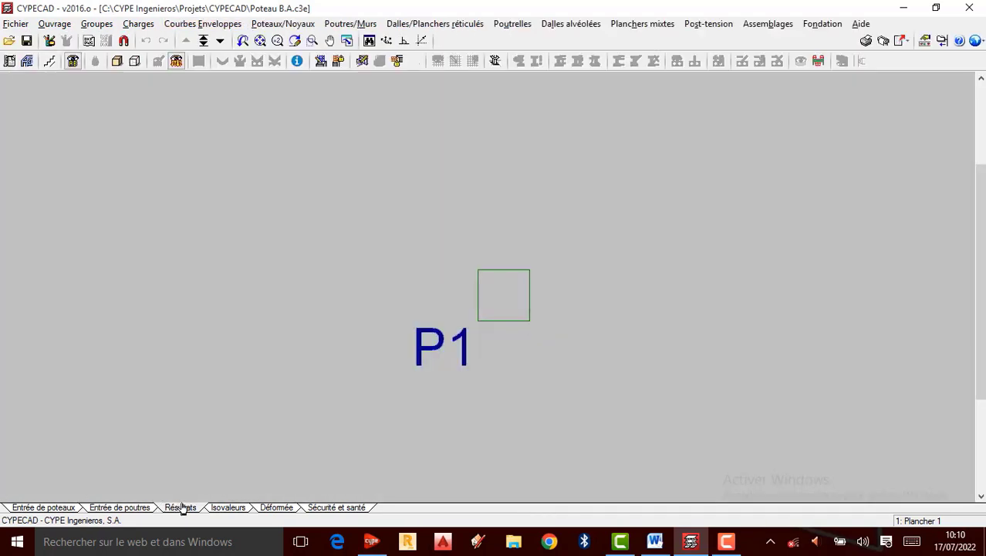
pyautogui.click(283, 24)
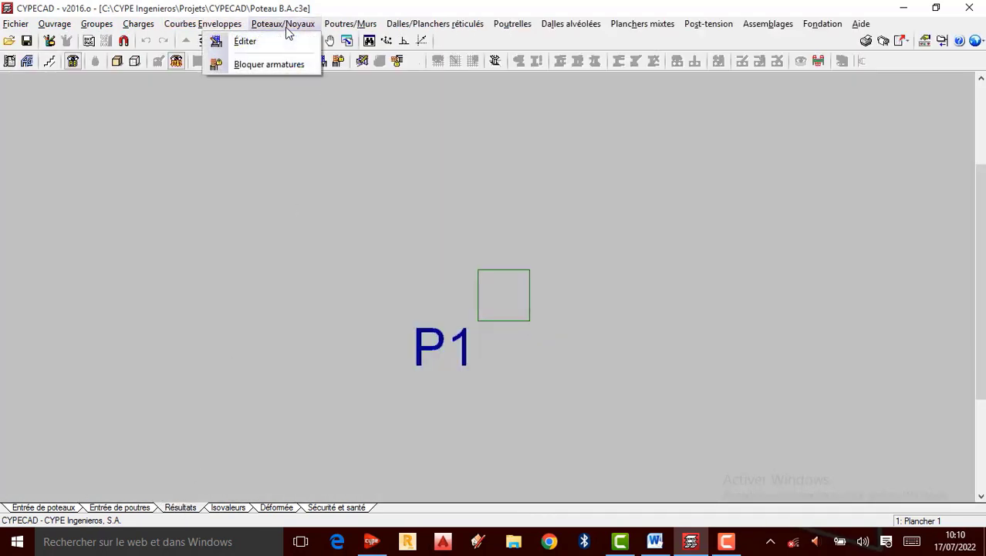
pyautogui.click(247, 42)
pyautogui.click(504, 297)
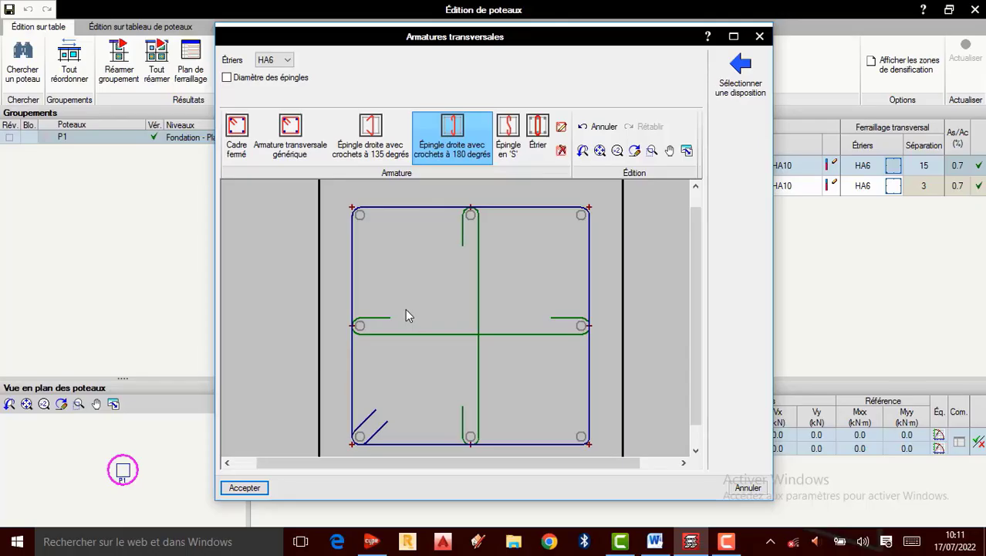
pyautogui.scroll(-1, 407, 314)
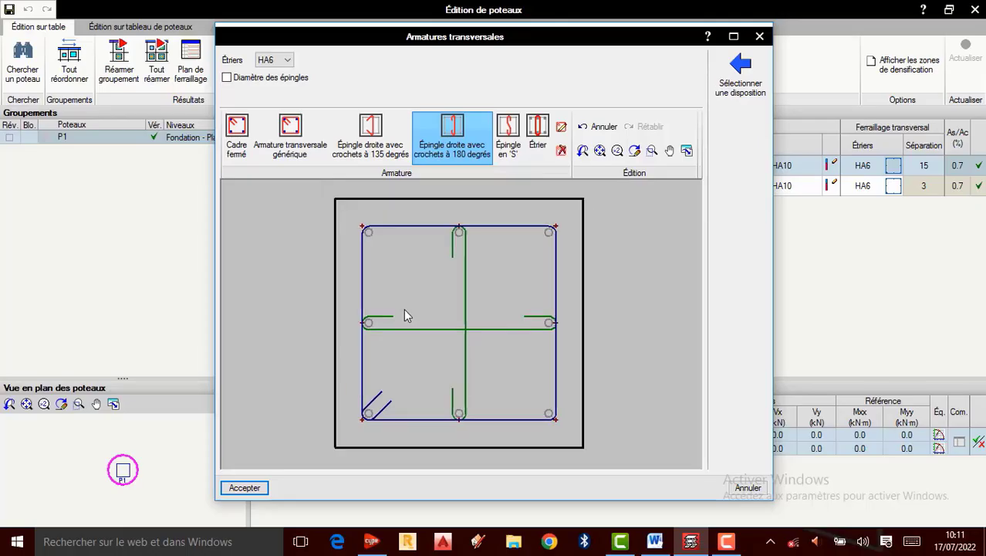